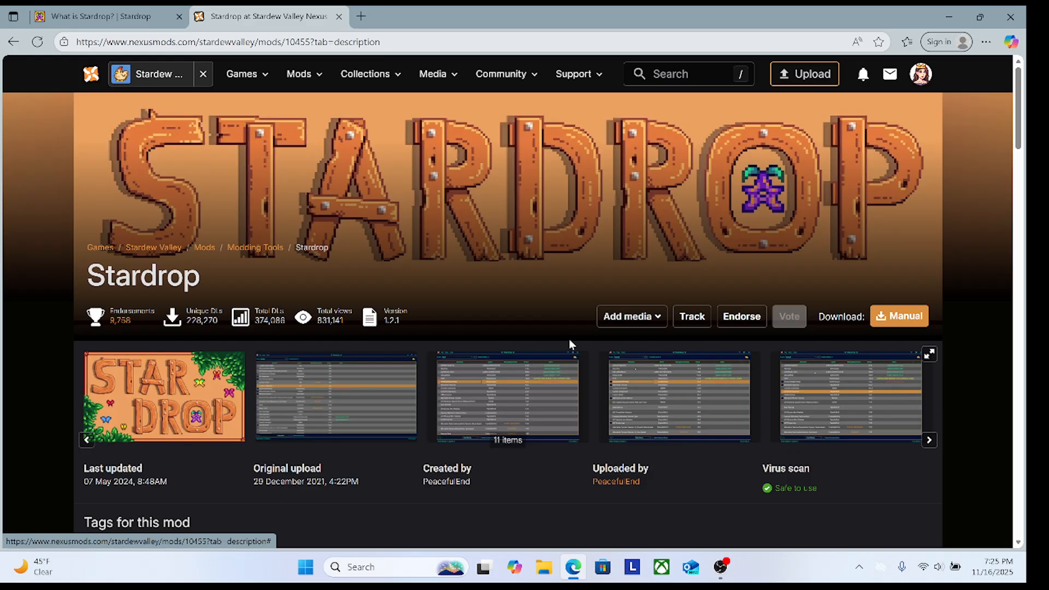
# - Download the Windows version of Stardrop from the mod's main files
pyautogui.scroll(-5, 569, 344)
pyautogui.click(174, 258)
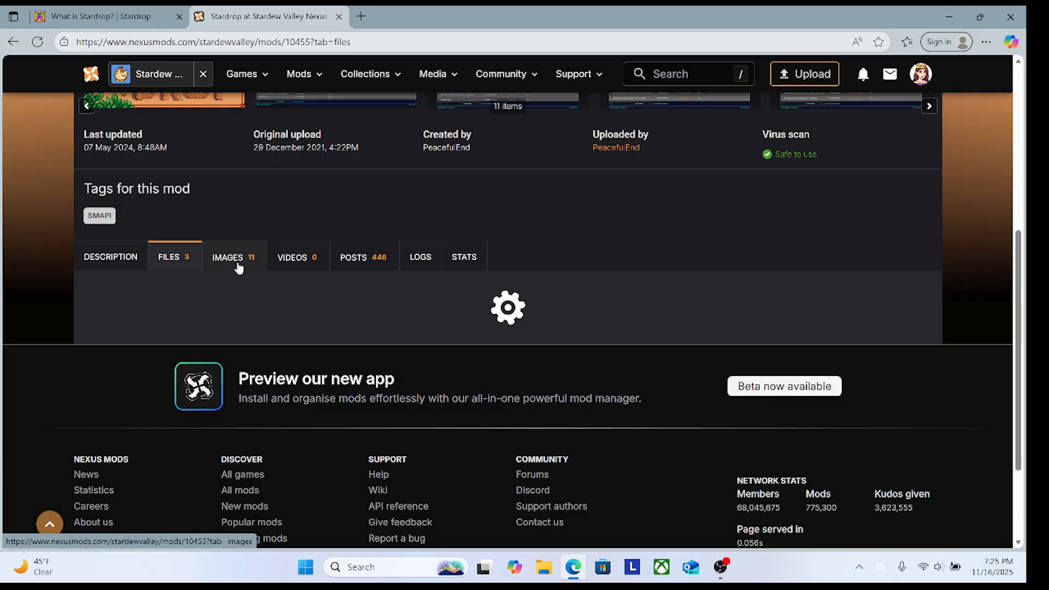
pyautogui.scroll(-4, 473, 478)
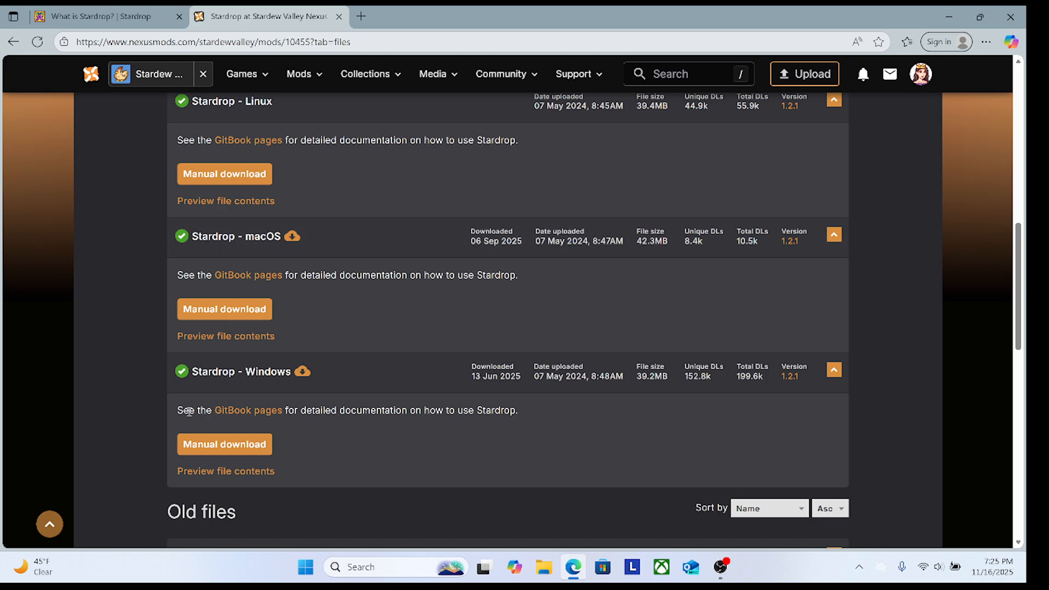
pyautogui.scroll(2, 284, 345)
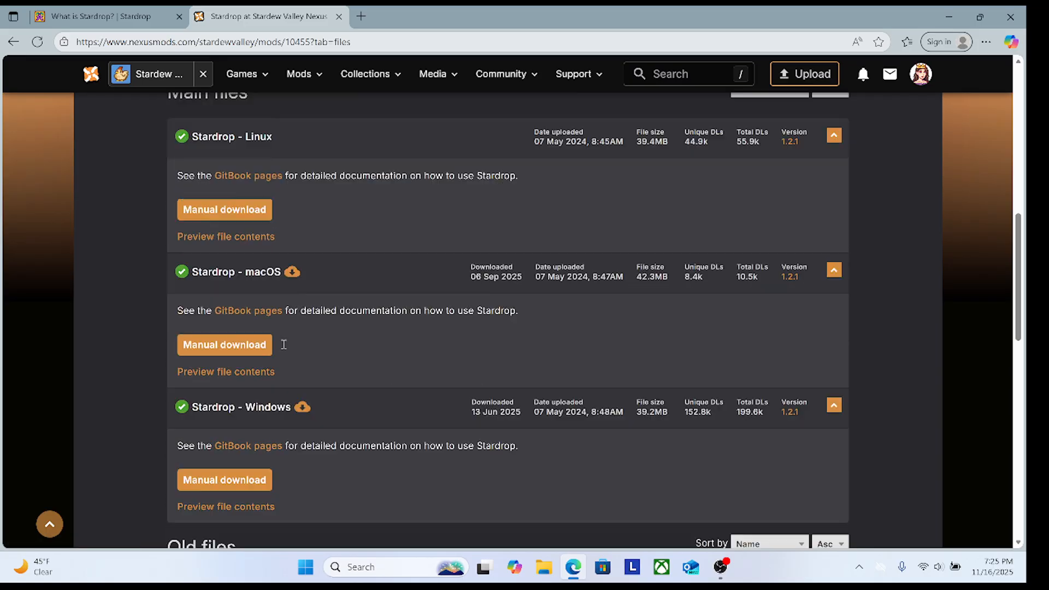
pyautogui.scroll(-3, 283, 343)
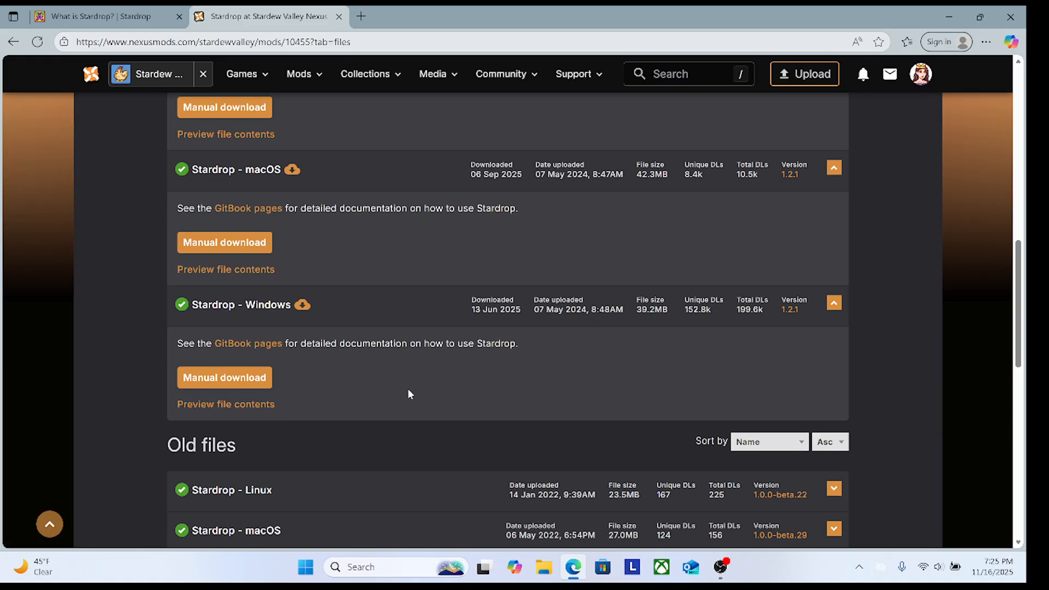
pyautogui.click(209, 379)
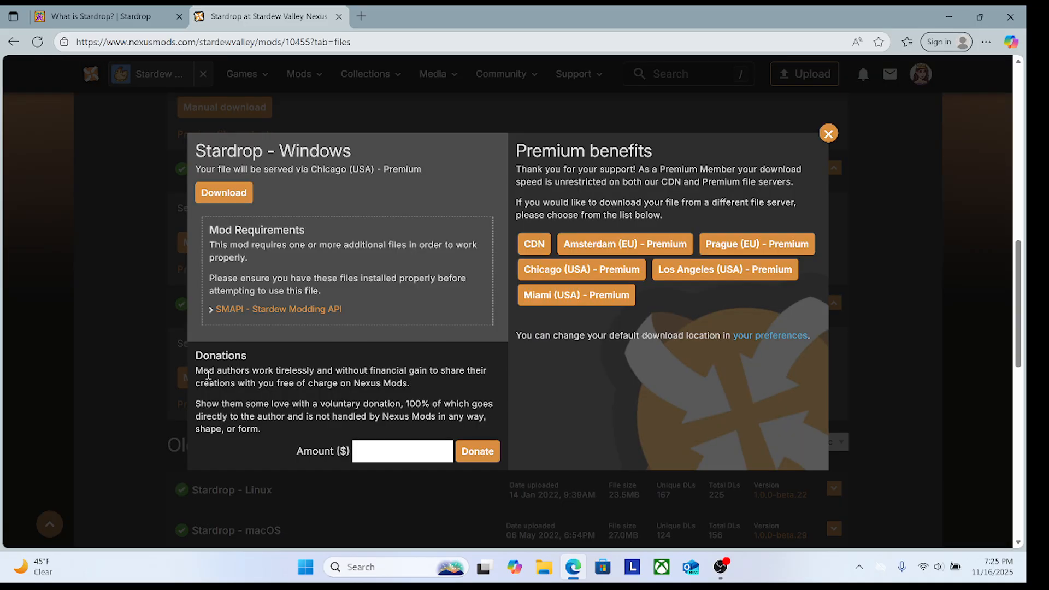
pyautogui.click(222, 192)
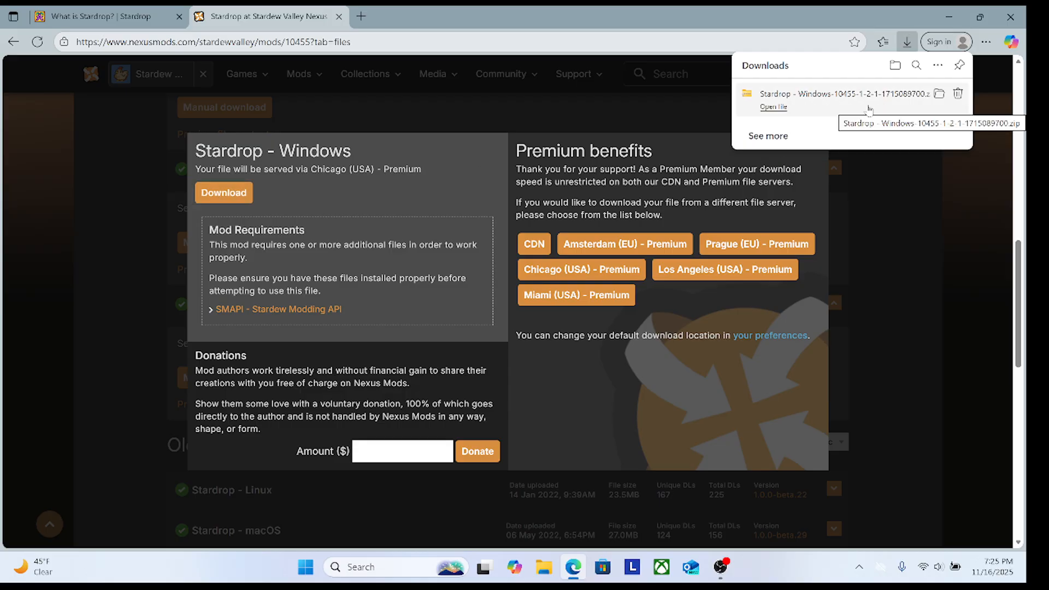
# - Open the downloaded Stardrop archive, copy its Stardrop folder into Documents, and close the archive and the download prompt
pyautogui.click(869, 108)
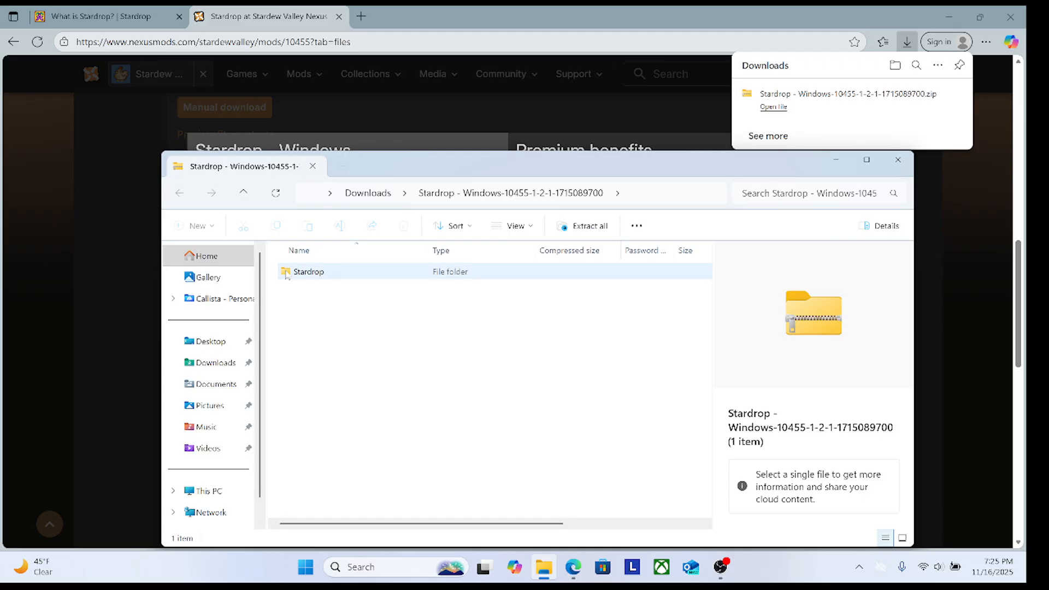
pyautogui.moveTo(288, 272); pyautogui.dragTo(226, 386)
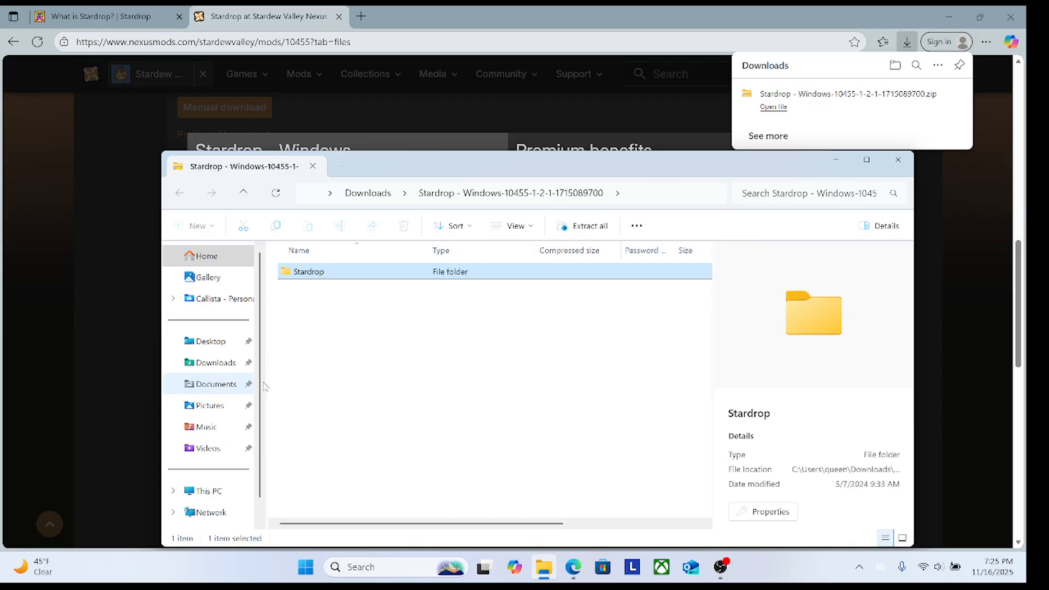
pyautogui.click(896, 162)
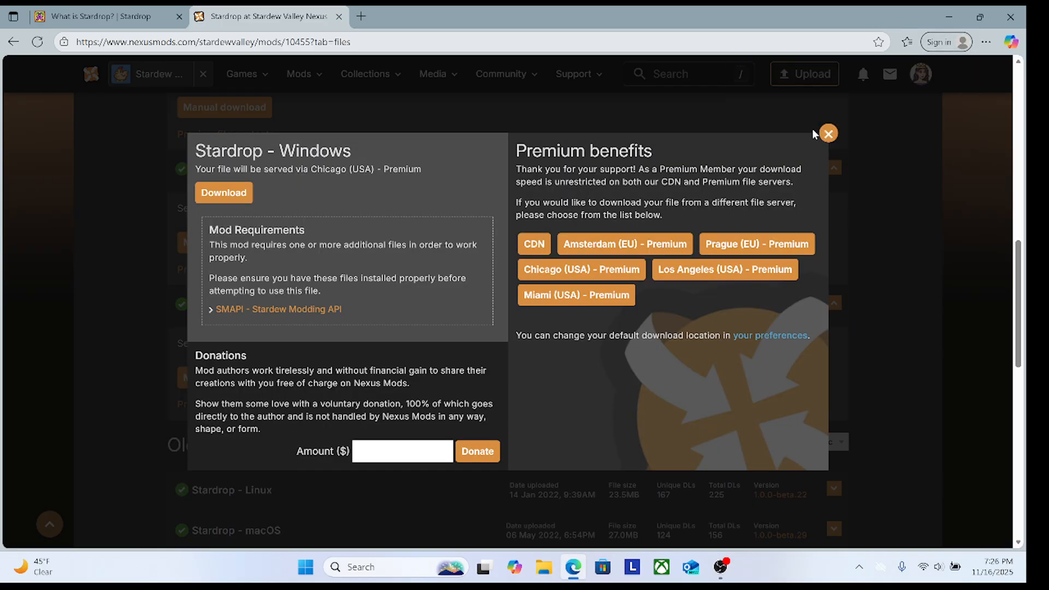
pyautogui.click(827, 134)
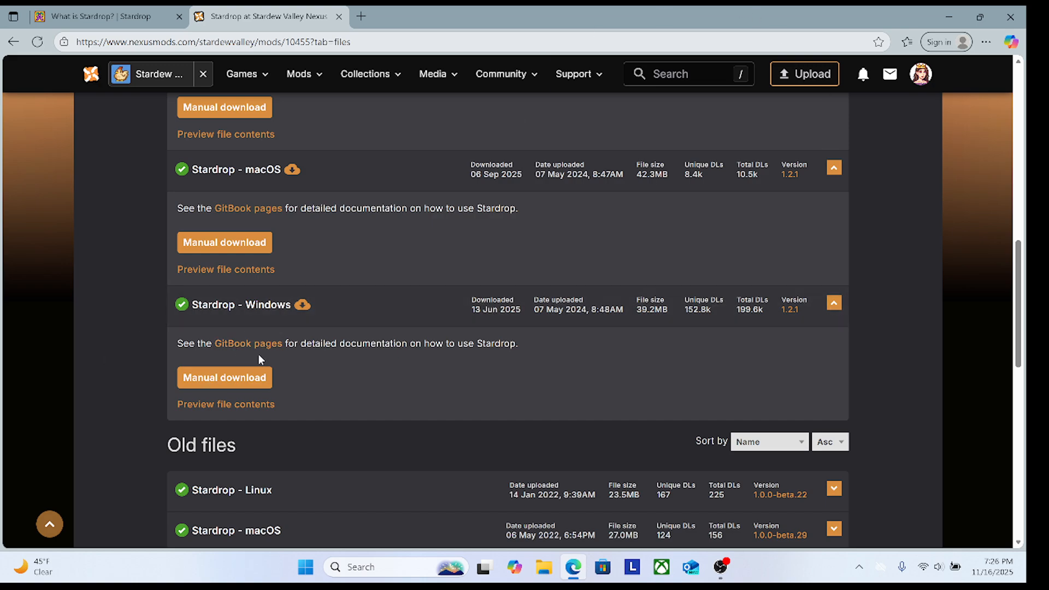
# - Look up the Windows installation instructions in the Stardrop documentation
pyautogui.click(121, 17)
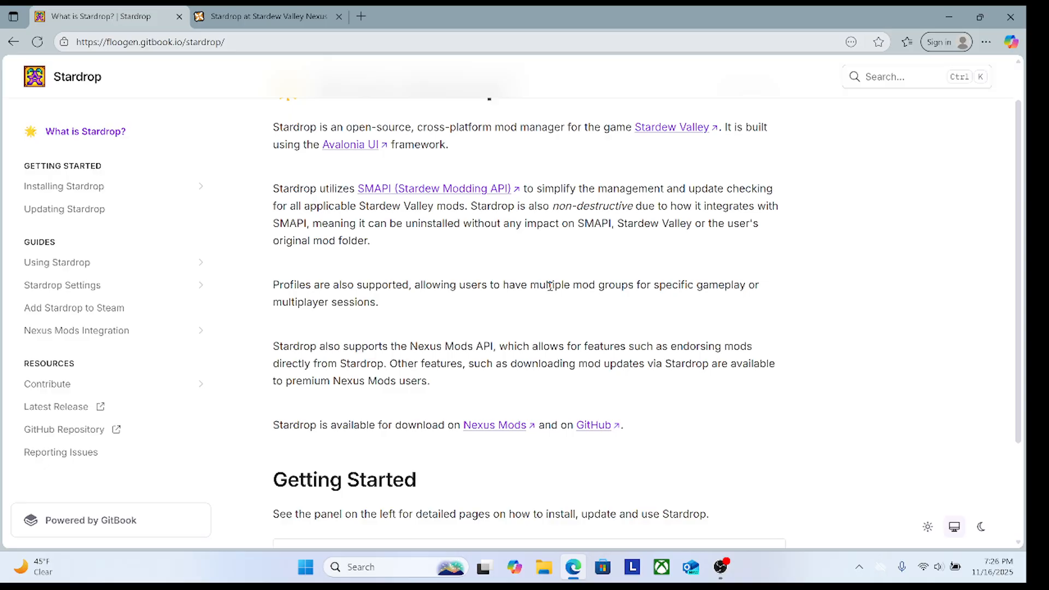
pyautogui.scroll(-1, 494, 364)
pyautogui.scroll(-1, 503, 377)
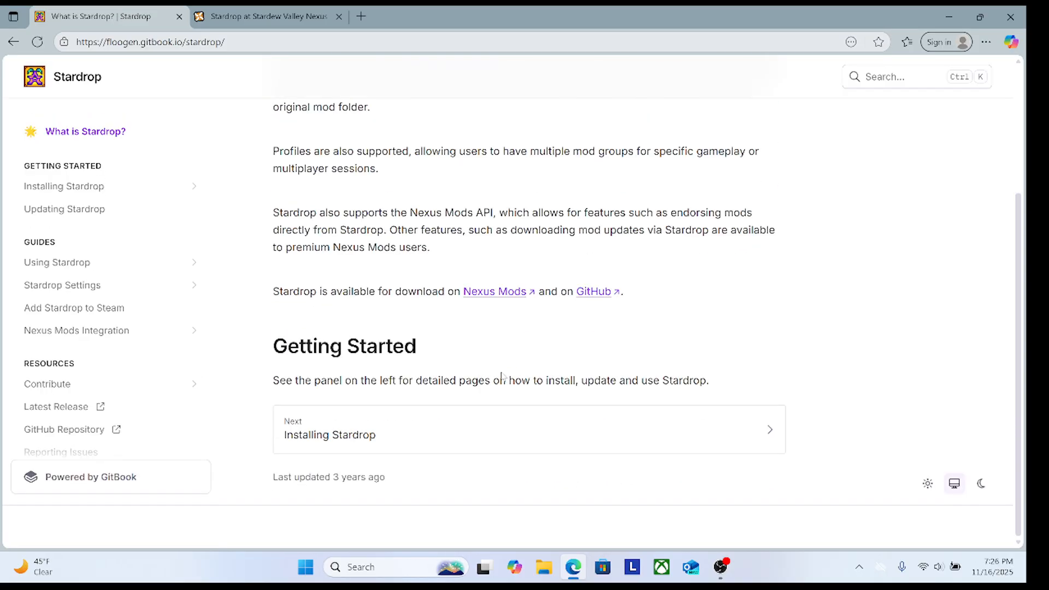
pyautogui.click(478, 447)
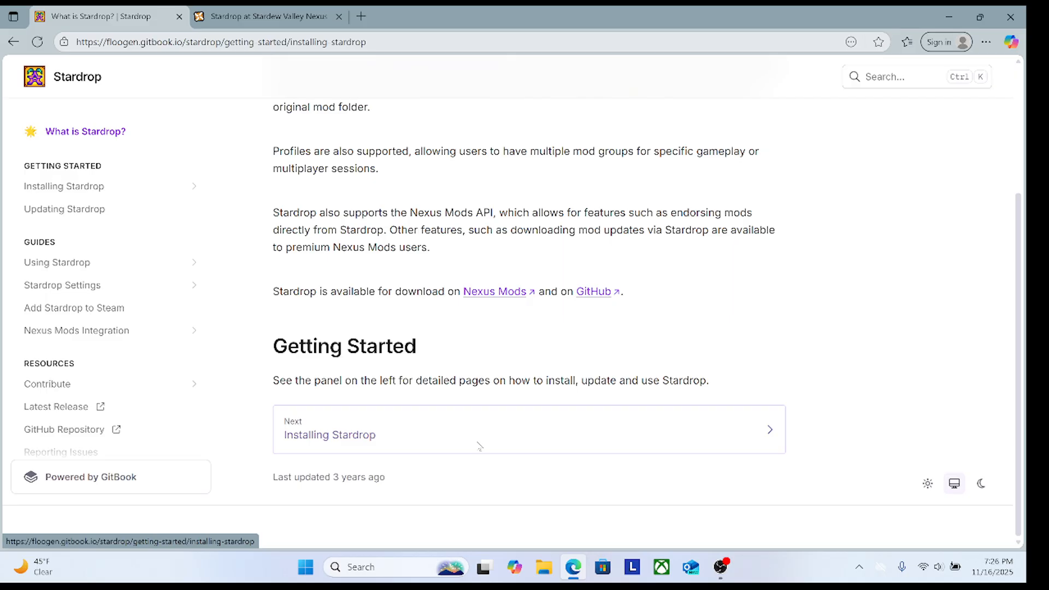
pyautogui.scroll(-3, 479, 445)
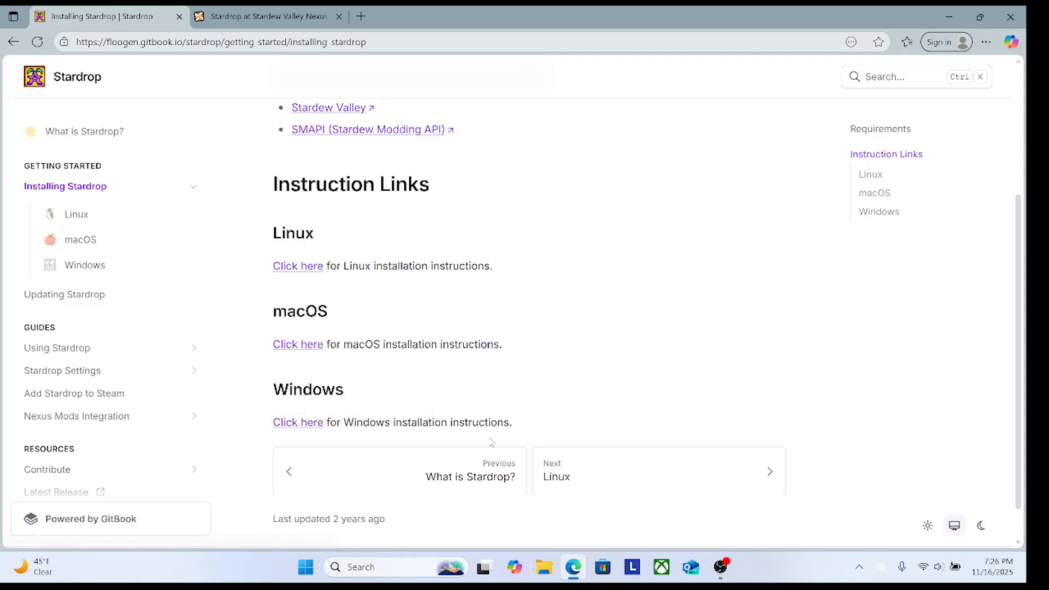
pyautogui.click(299, 425)
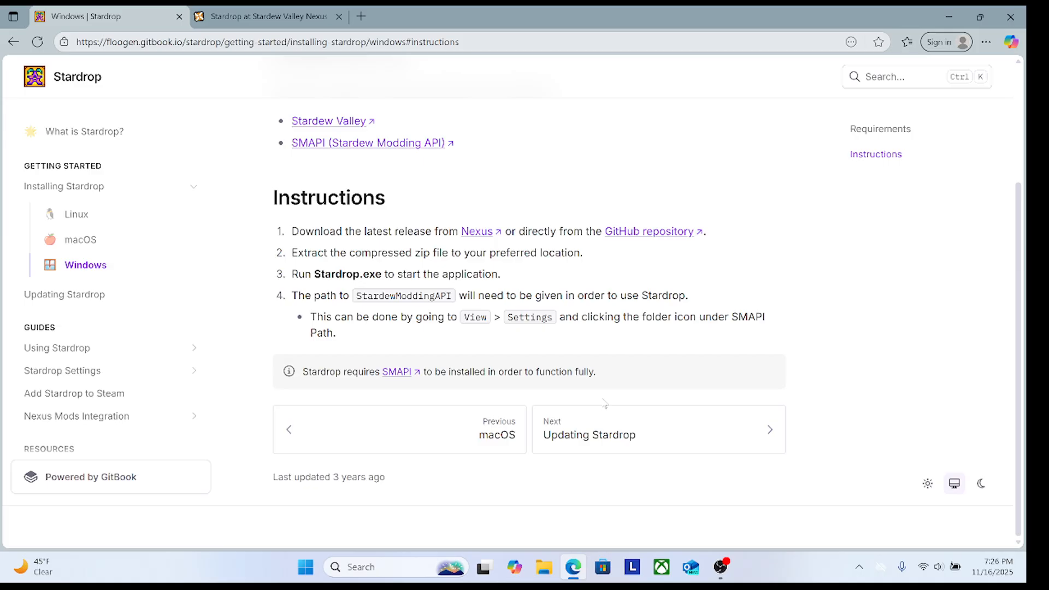
# - Launch the Stardrop application from the Stardrop folder in Documents
pyautogui.click(543, 568)
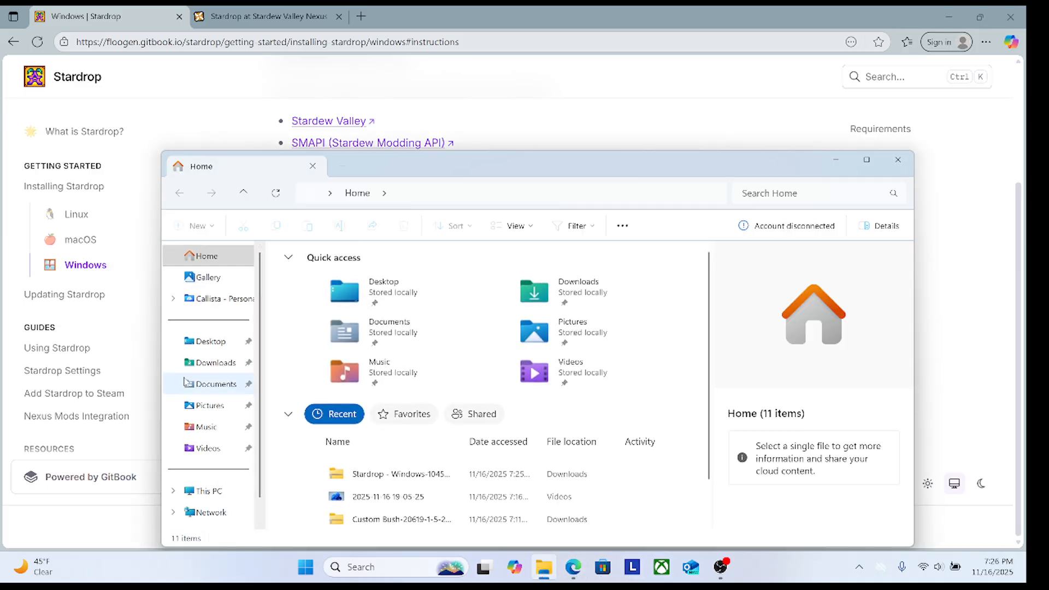
pyautogui.click(186, 382)
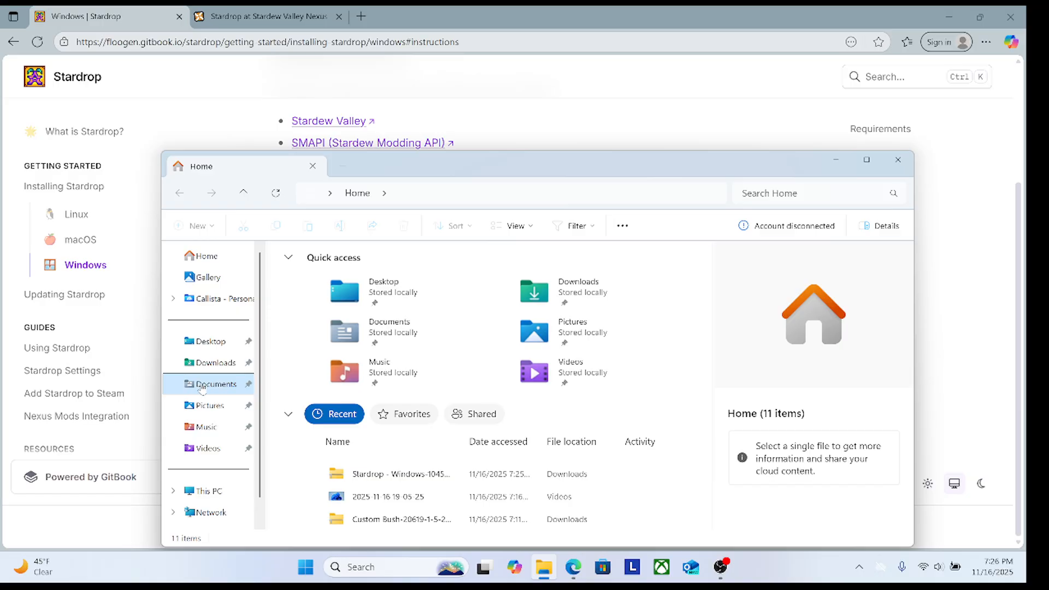
pyautogui.click(356, 294)
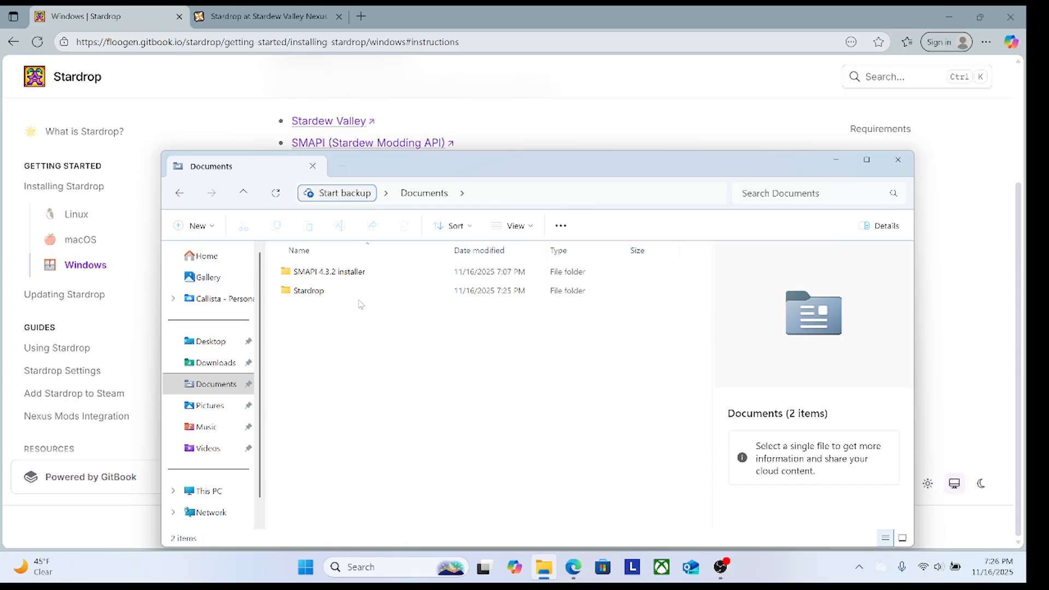
pyautogui.doubleClick(355, 295)
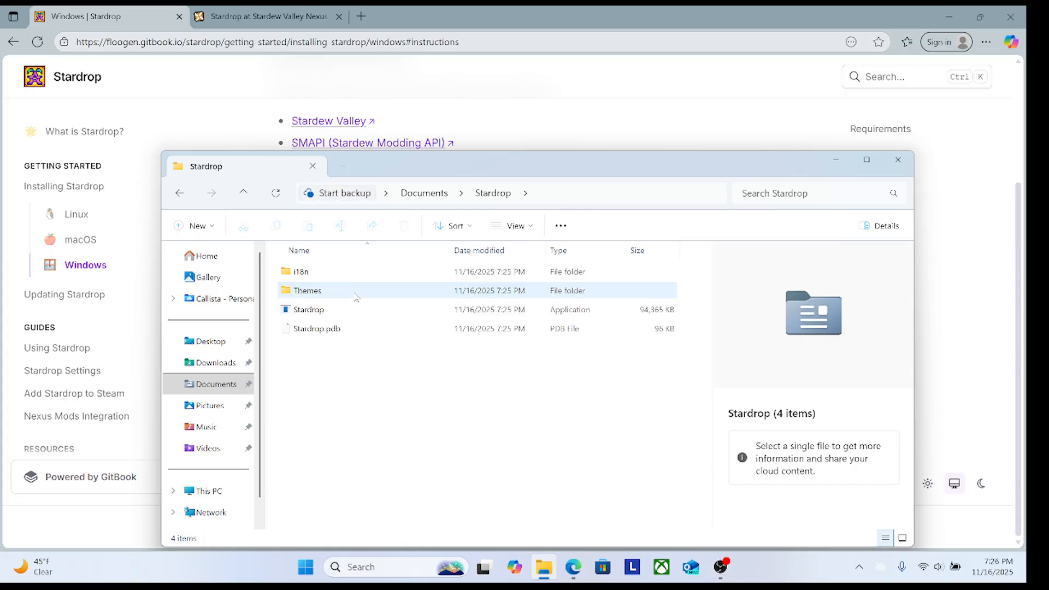
pyautogui.doubleClick(362, 310)
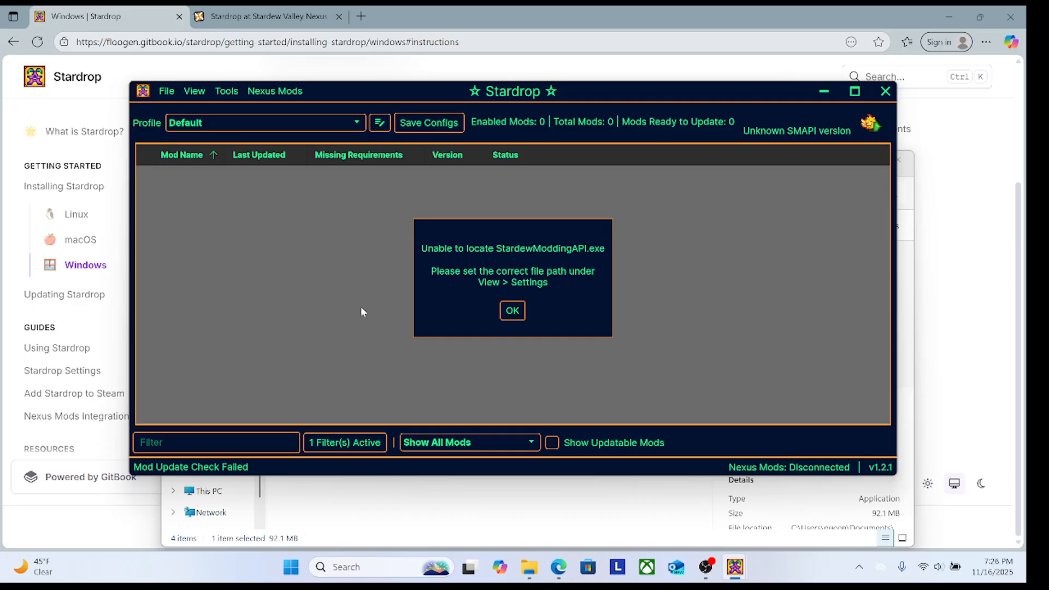
# - Dismiss the missing-file message, start choosing the SMAPI path in Stardrop's settings, and browse to C:\Program Files (x86)\Steam
pyautogui.click(514, 312)
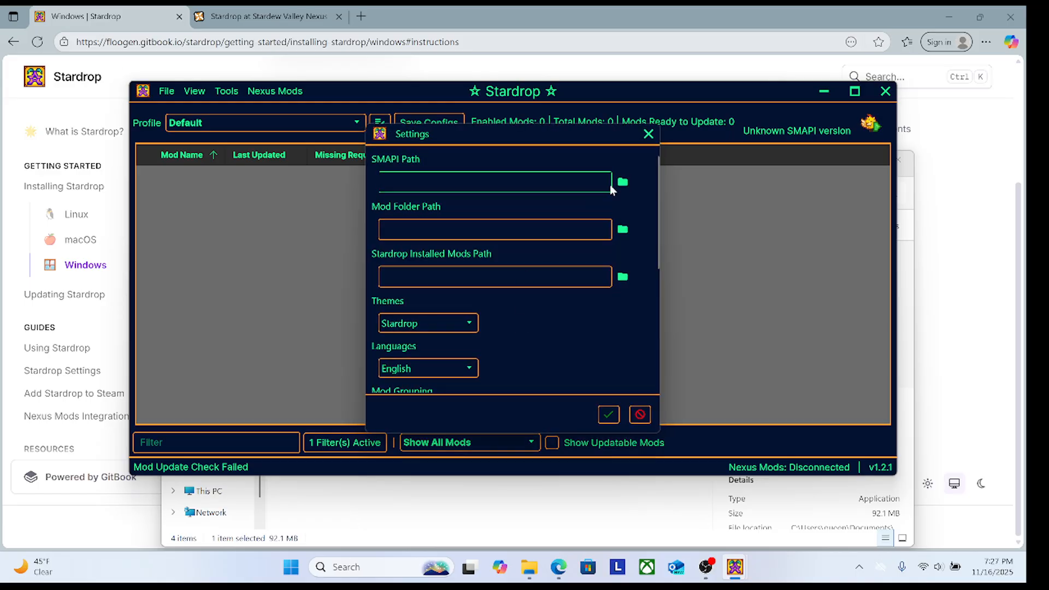
pyautogui.click(628, 187)
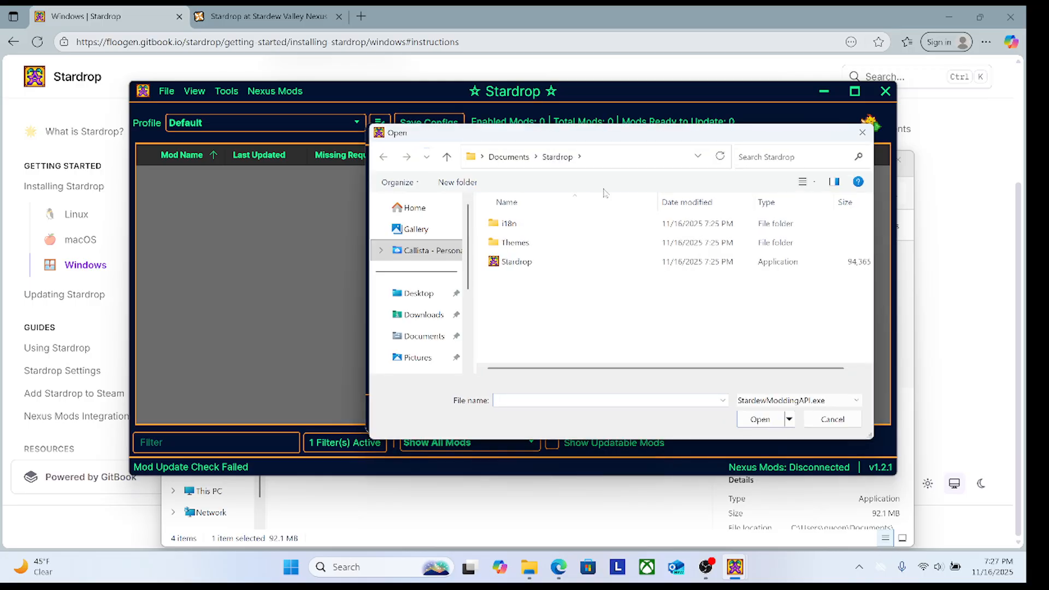
pyautogui.scroll(-3, 432, 334)
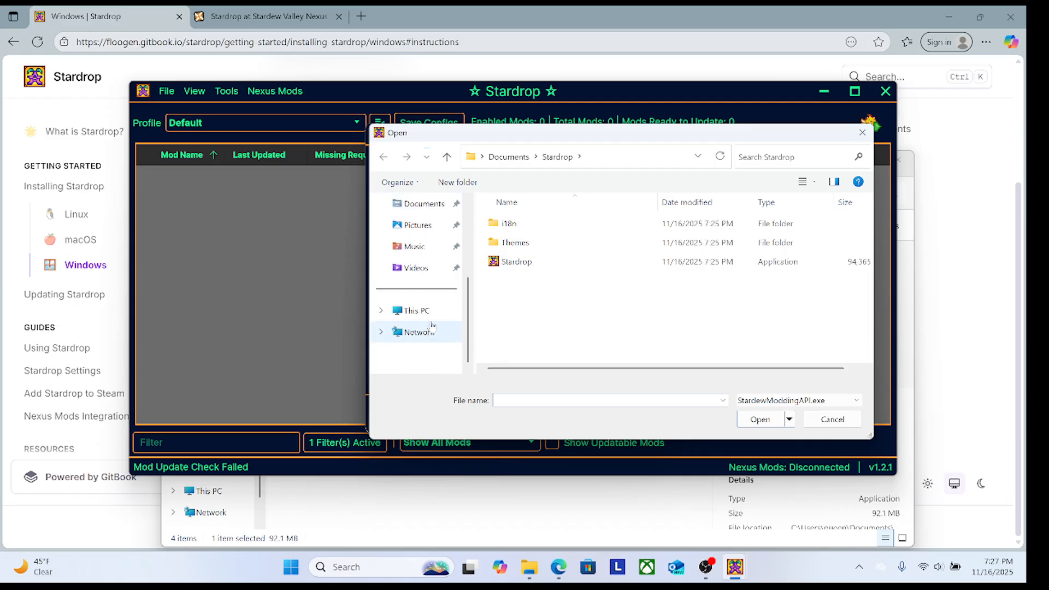
pyautogui.click(419, 310)
pyautogui.click(556, 224)
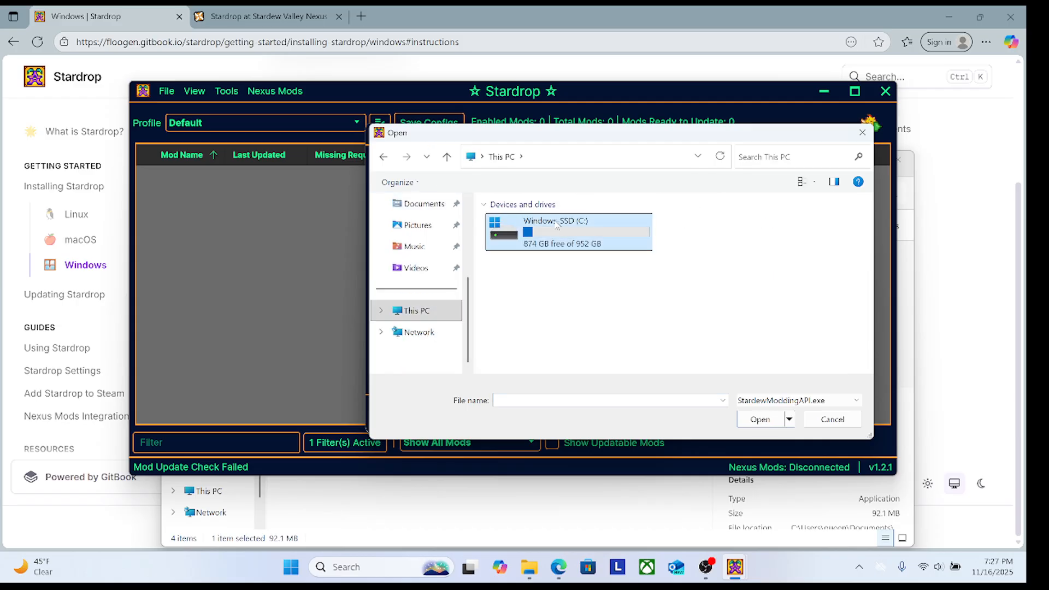
pyautogui.doubleClick(556, 224)
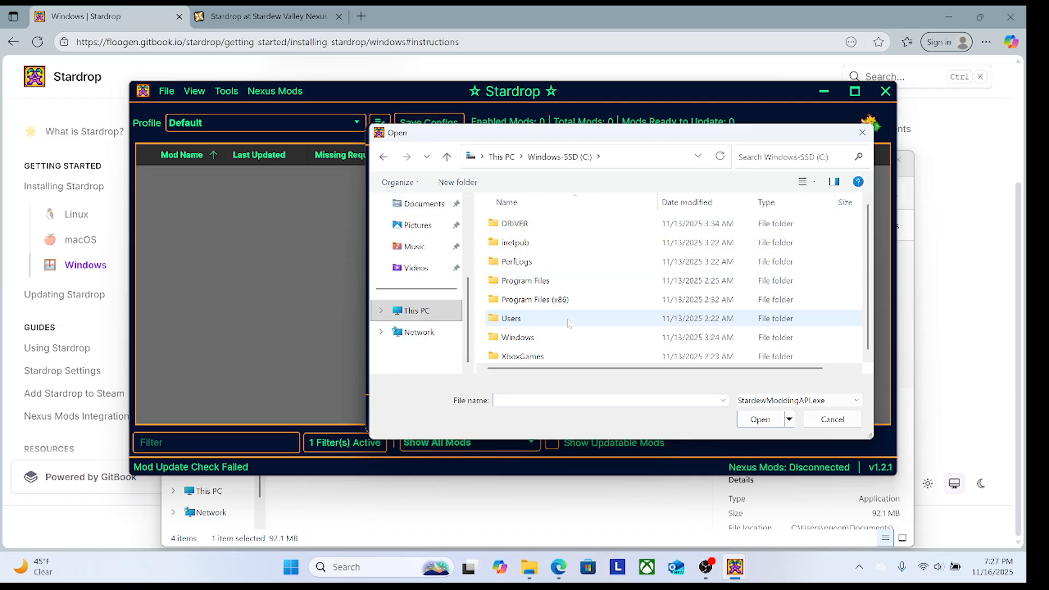
pyautogui.doubleClick(566, 300)
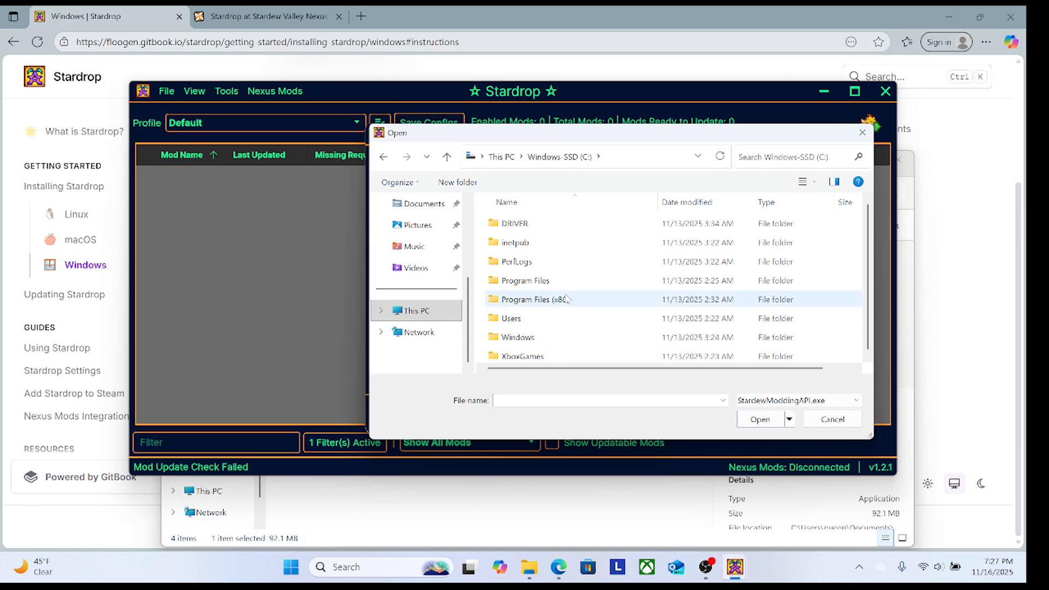
pyautogui.scroll(-5, 566, 299)
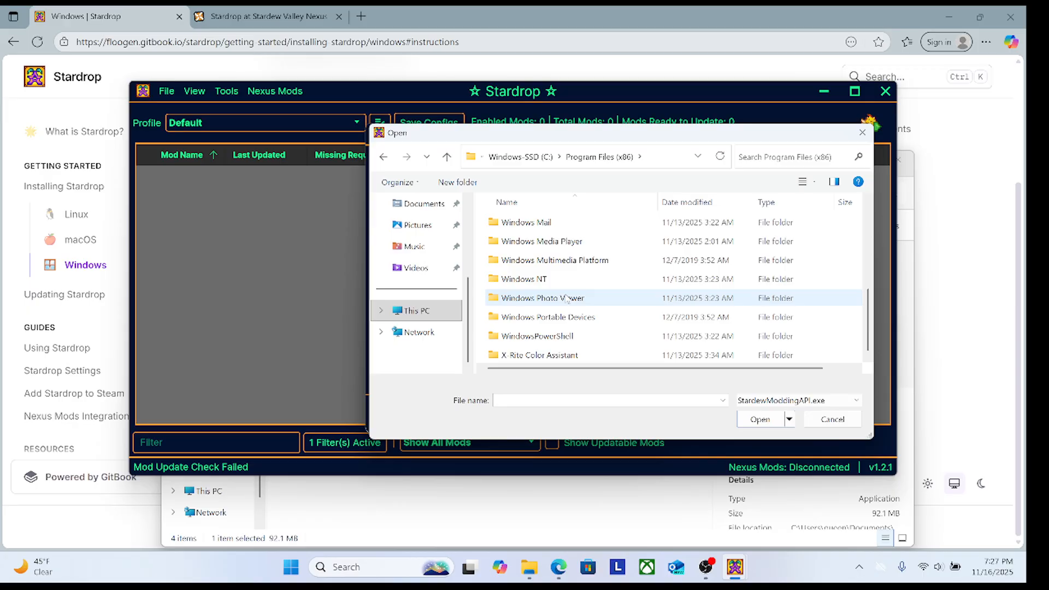
pyautogui.scroll(2, 567, 298)
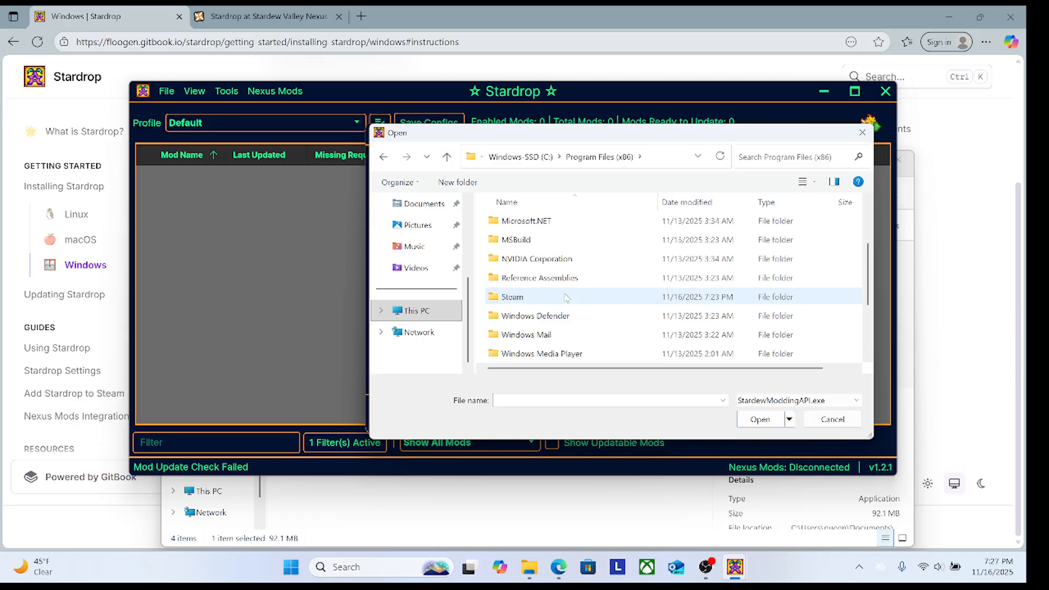
pyautogui.doubleClick(566, 298)
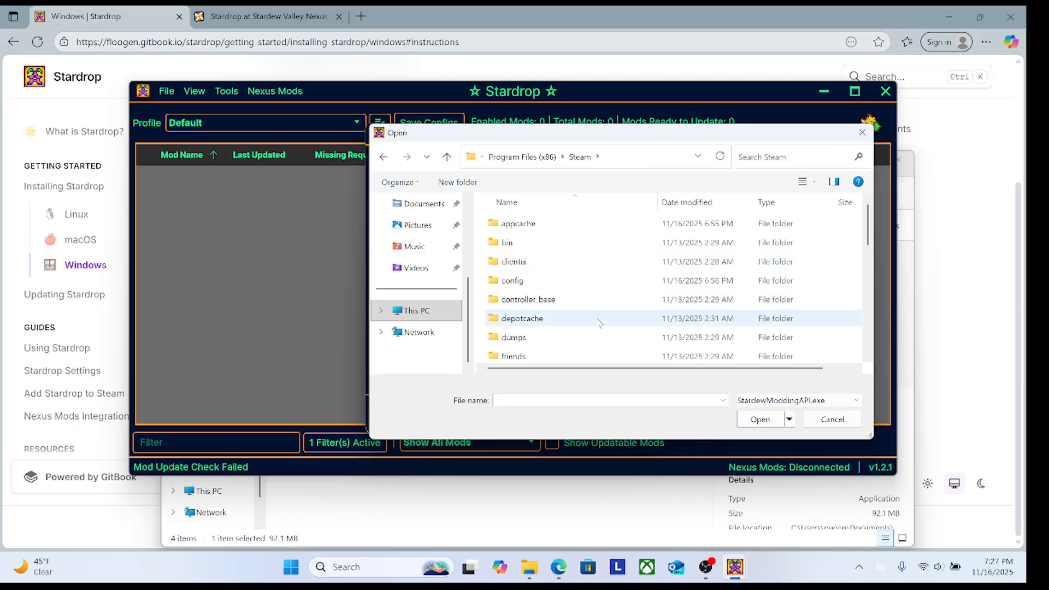
# - Choose StardewModdingAPI in steamapps\common\Stardew Valley as the SMAPI path
pyautogui.scroll(-1, 600, 330)
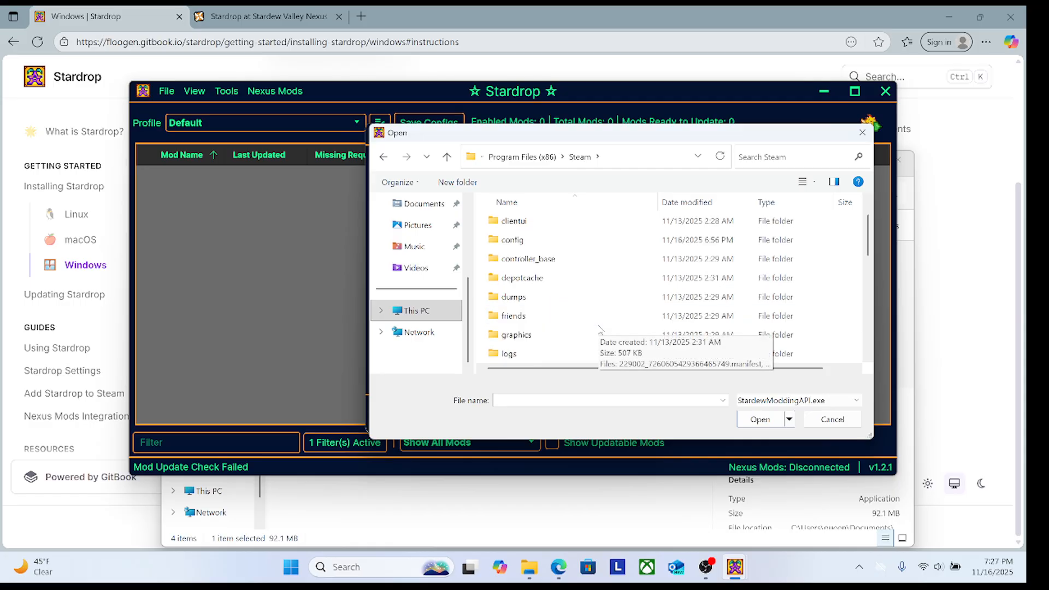
pyautogui.scroll(-2, 601, 330)
pyautogui.click(567, 336)
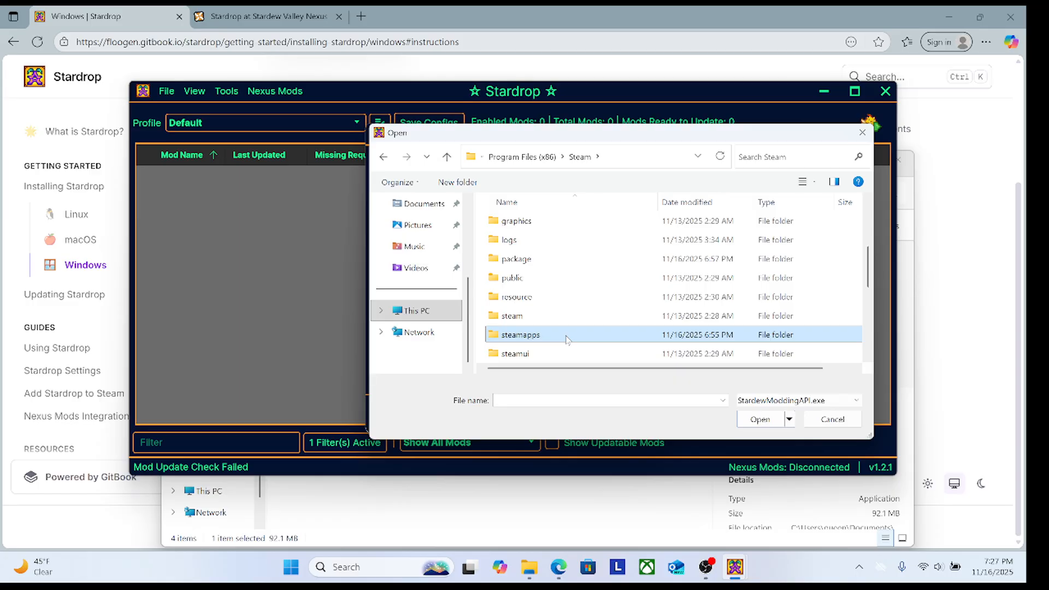
pyautogui.doubleClick(566, 336)
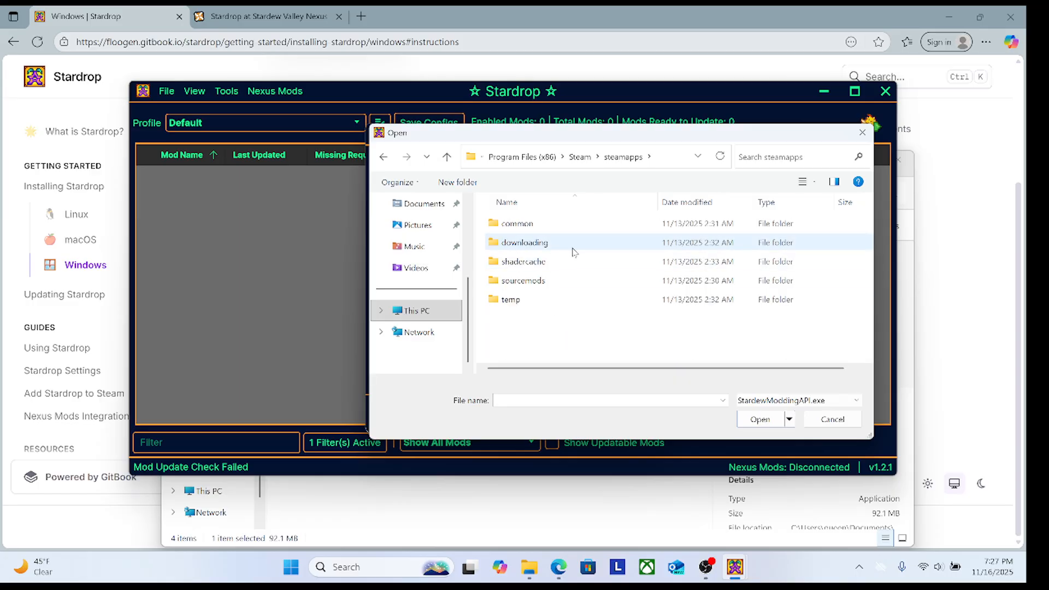
pyautogui.doubleClick(561, 224)
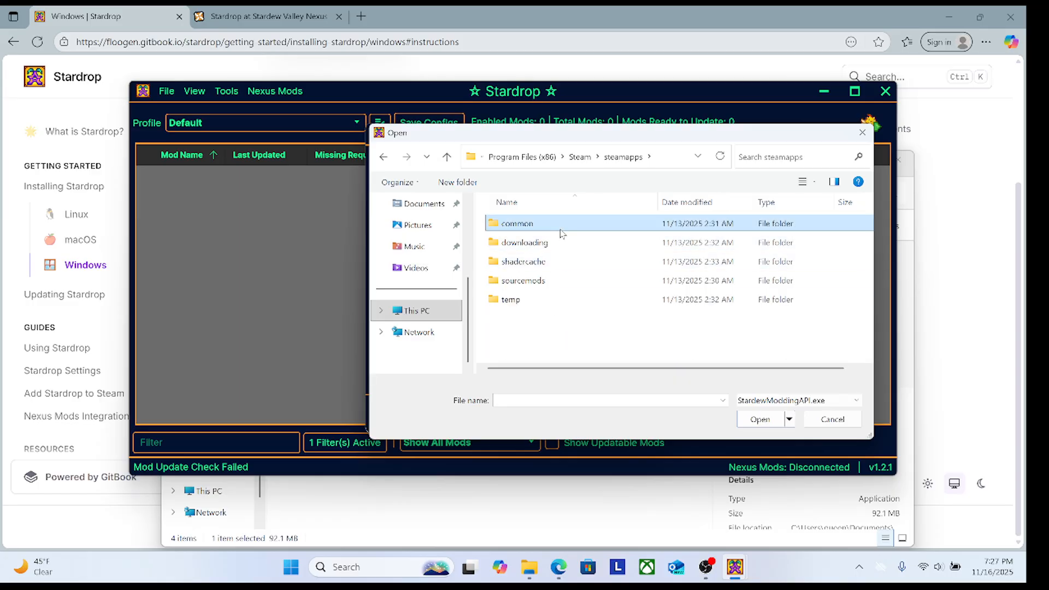
pyautogui.doubleClick(561, 230)
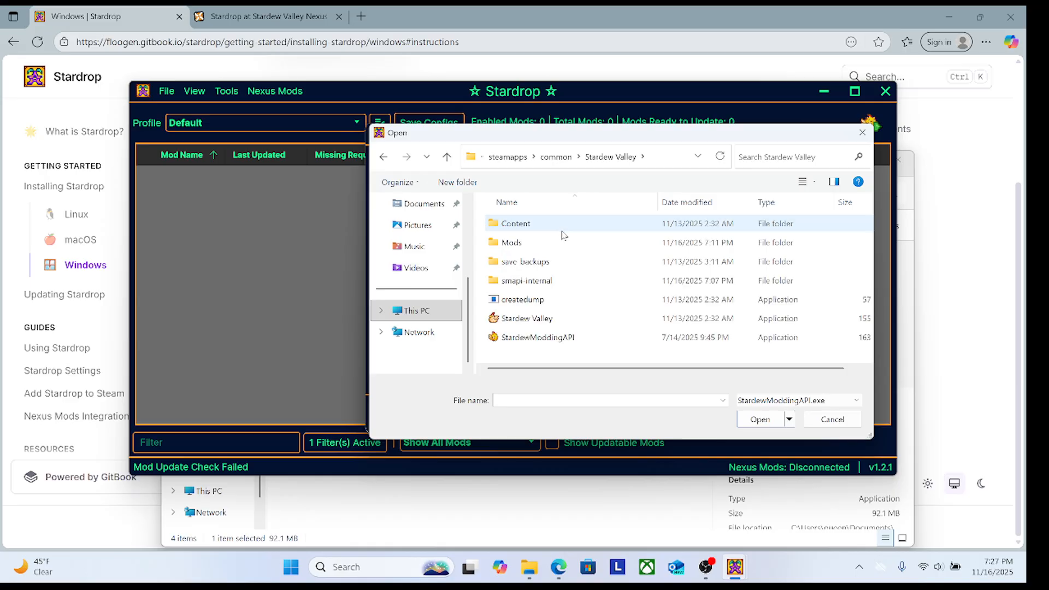
pyautogui.click(533, 337)
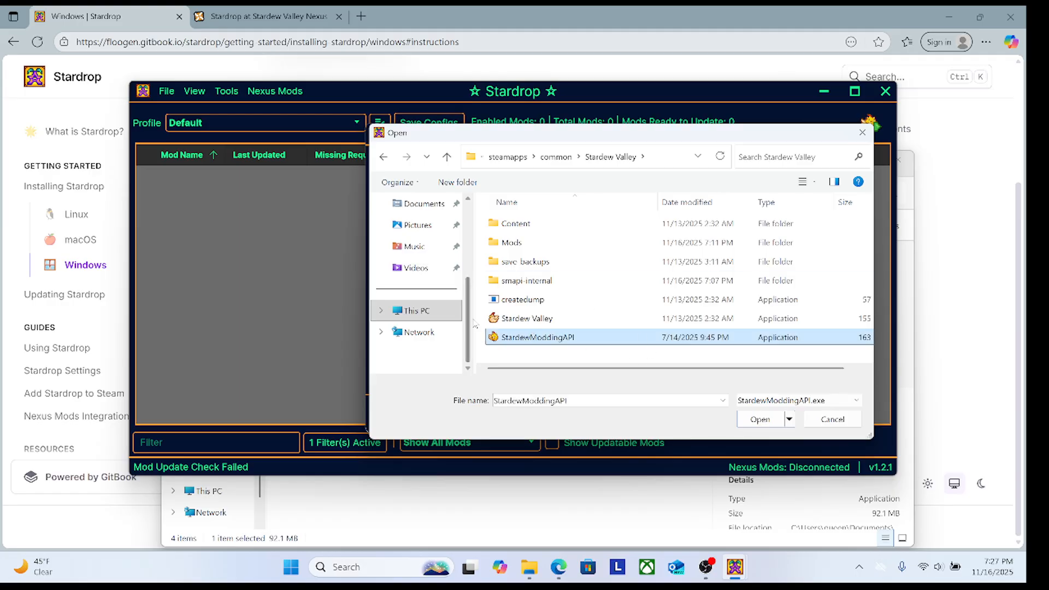
pyautogui.click(765, 424)
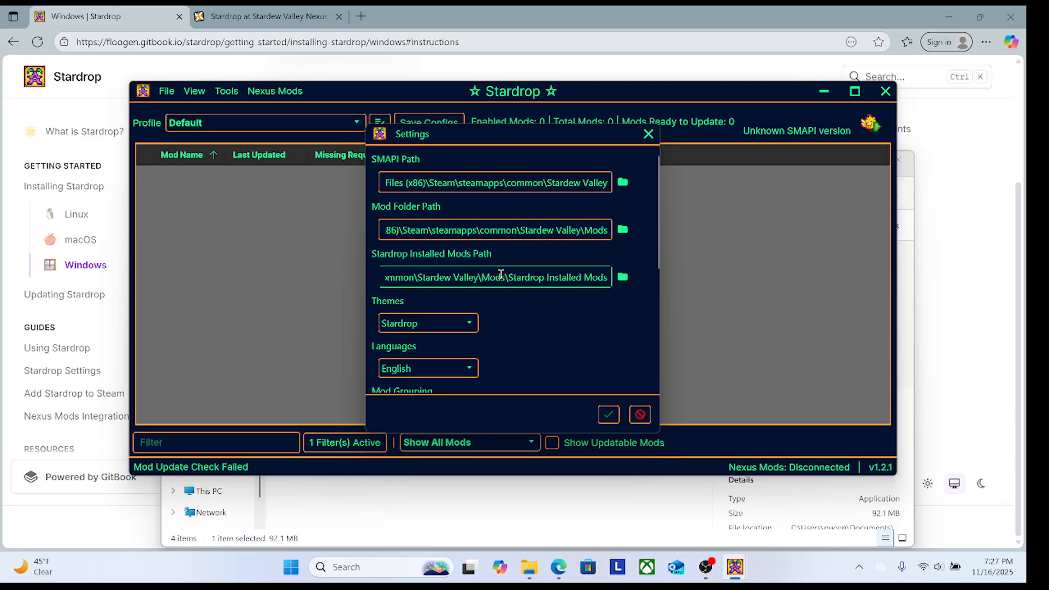
# - Save the Stardrop settings, accepting the default path for the Stardrop installed mods folder
pyautogui.click(618, 415)
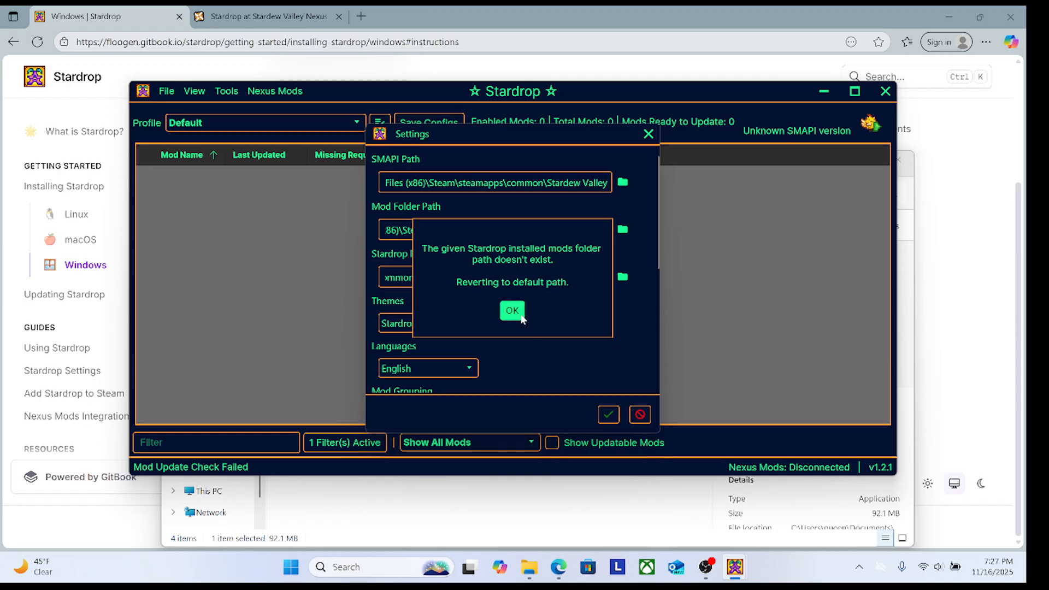
pyautogui.click(512, 310)
pyautogui.click(607, 419)
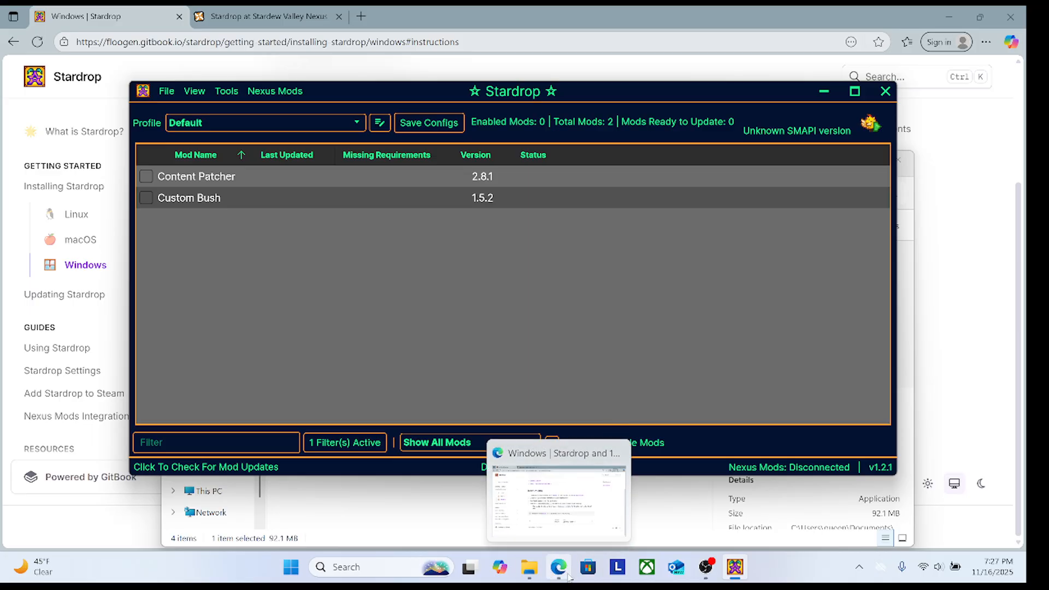
# - In File Explorer, browse to C:\Program Files (x86)\Steam\steamapps\common\Stardew Valley\Mods
pyautogui.click(535, 575)
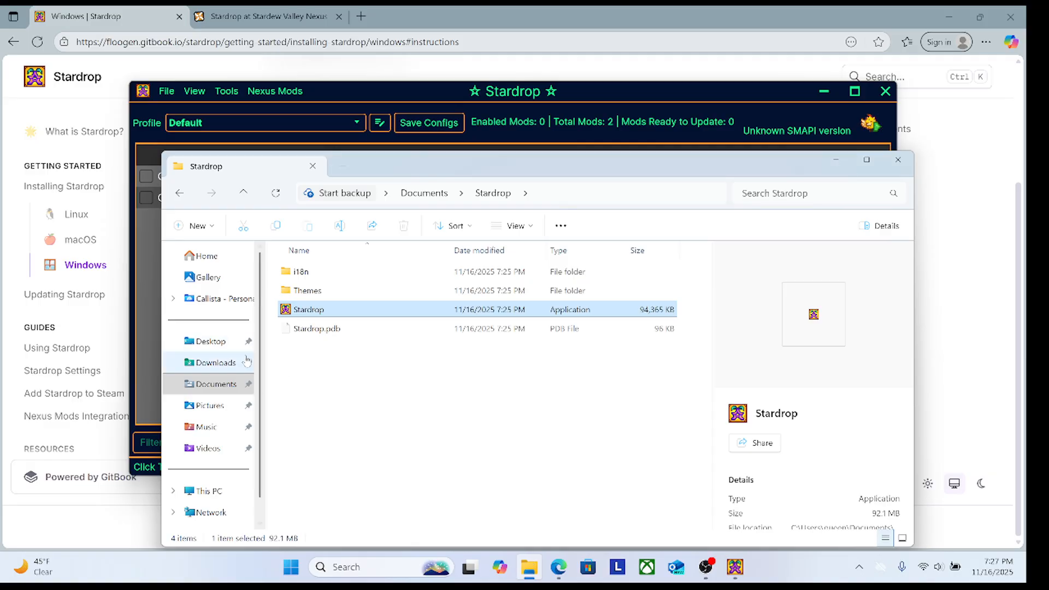
pyautogui.scroll(-1, 207, 382)
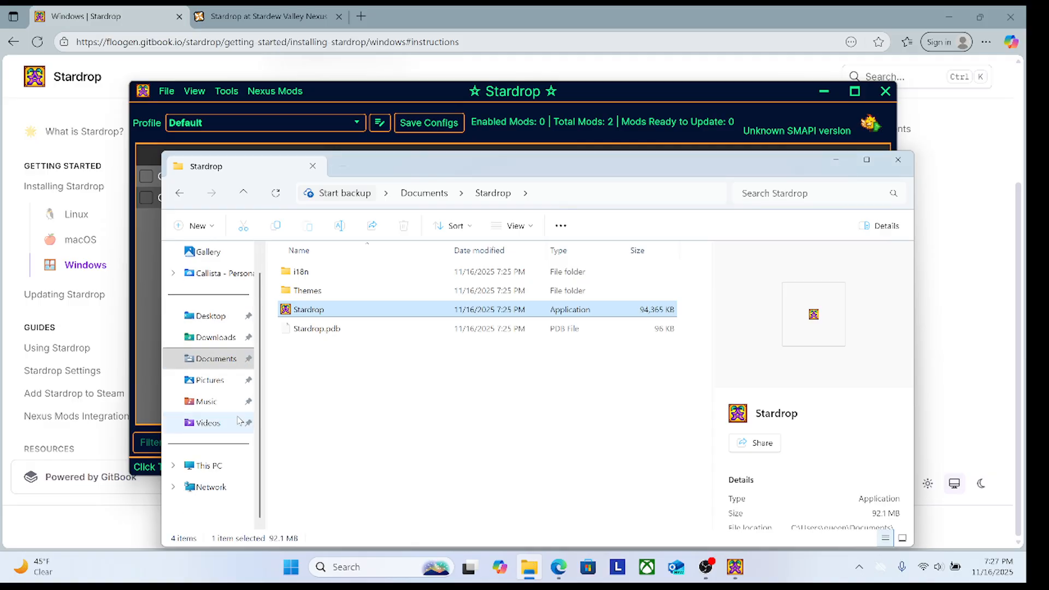
pyautogui.click(216, 466)
pyautogui.doubleClick(328, 284)
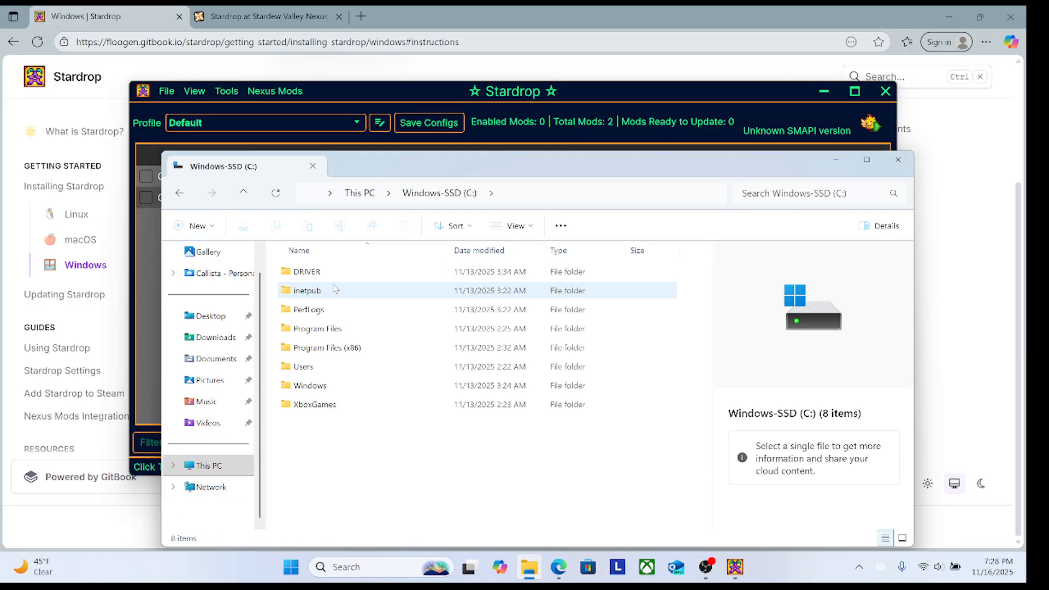
pyautogui.doubleClick(328, 347)
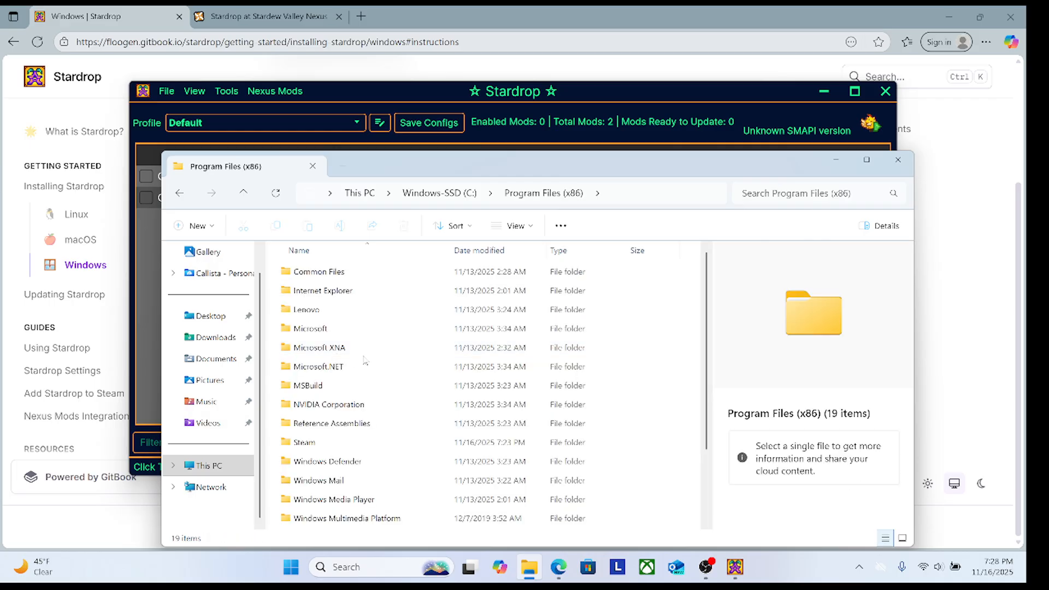
pyautogui.doubleClick(366, 448)
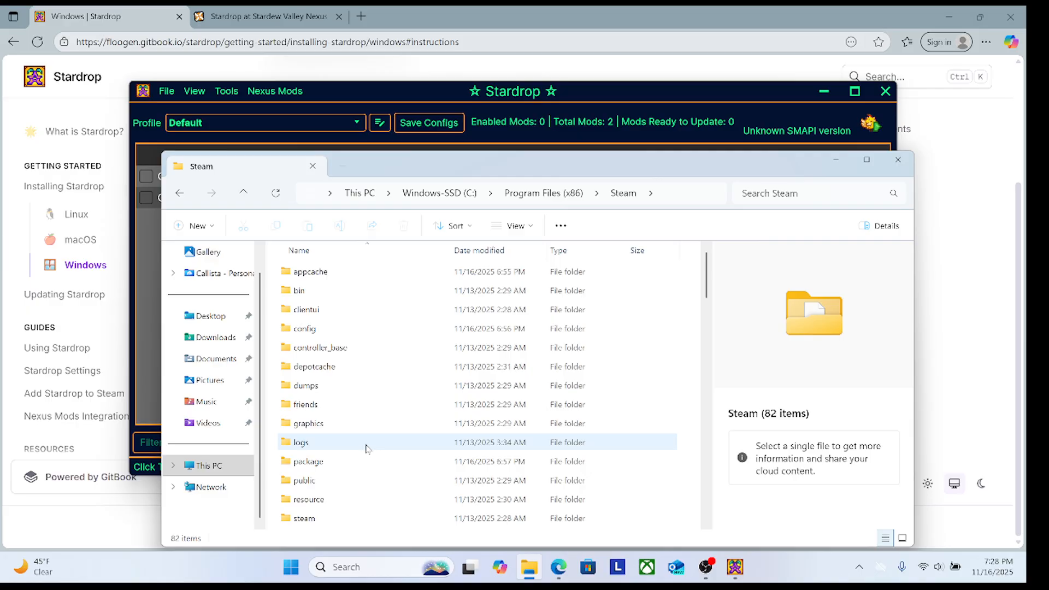
pyautogui.scroll(-1, 347, 497)
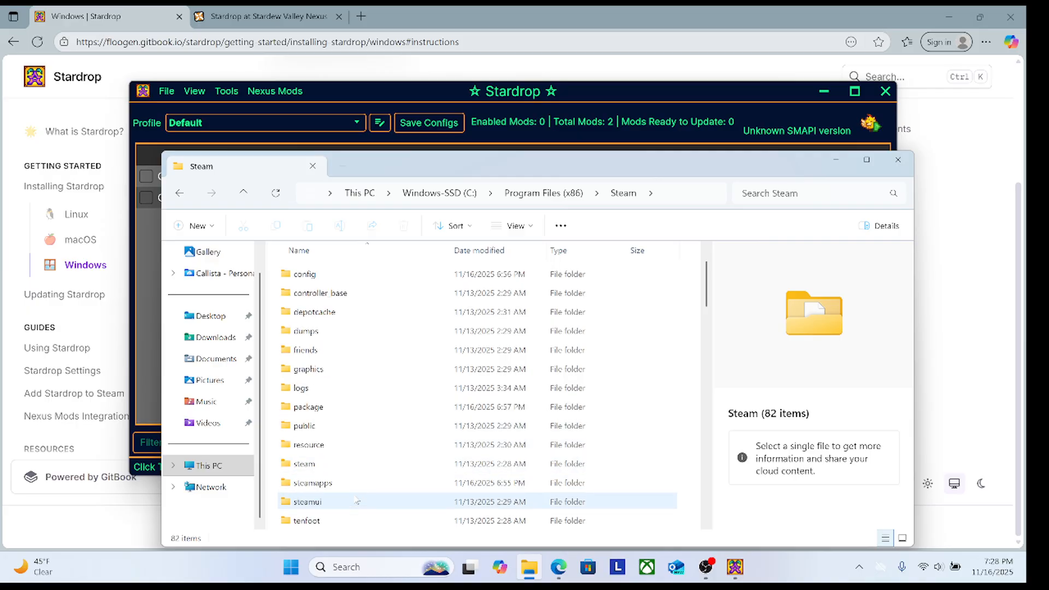
pyautogui.doubleClick(339, 485)
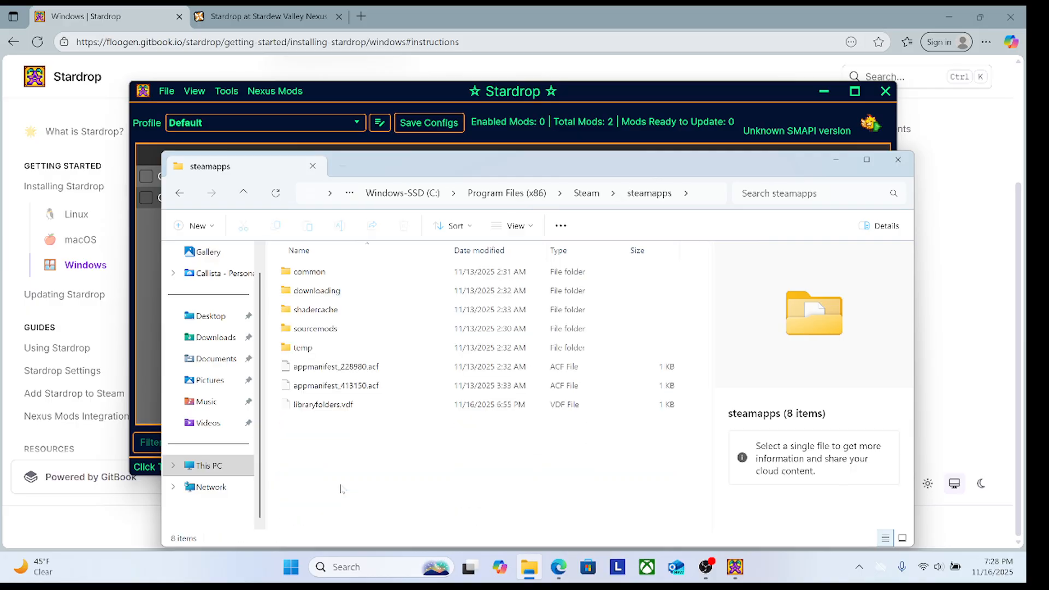
pyautogui.doubleClick(353, 277)
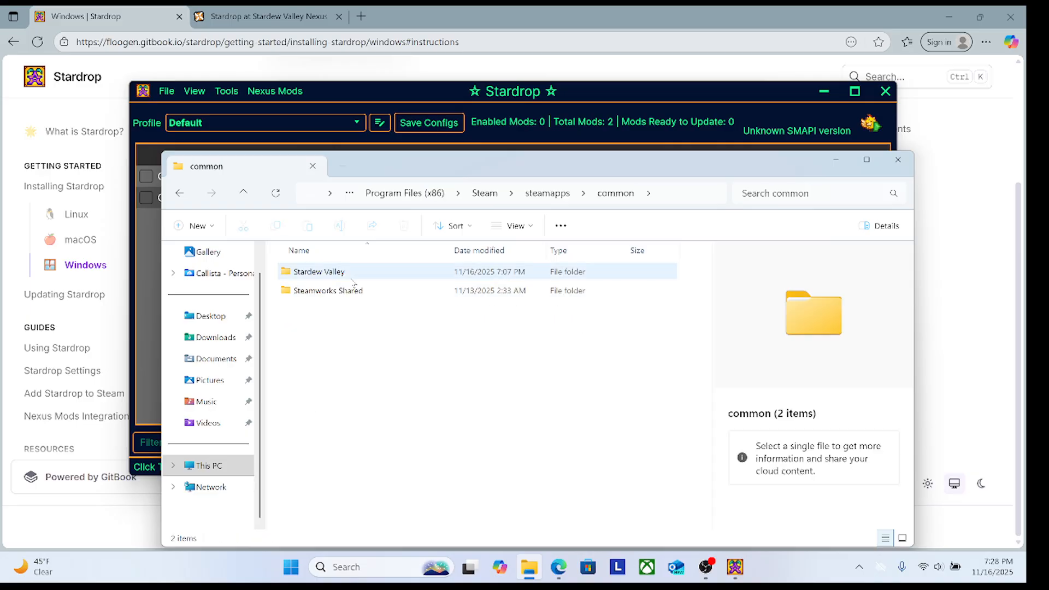
pyautogui.doubleClick(353, 277)
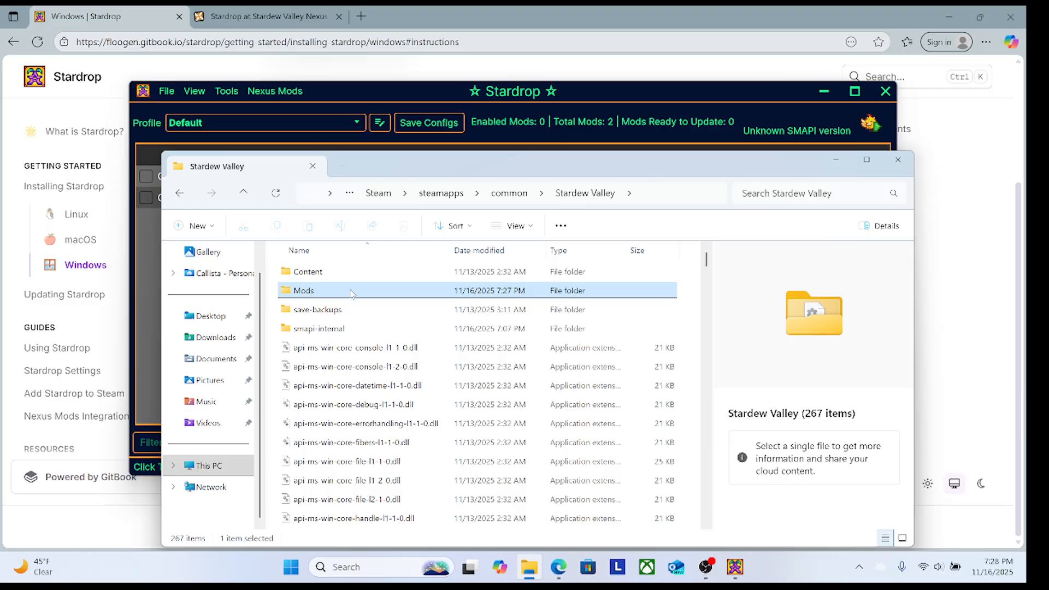
pyautogui.doubleClick(352, 293)
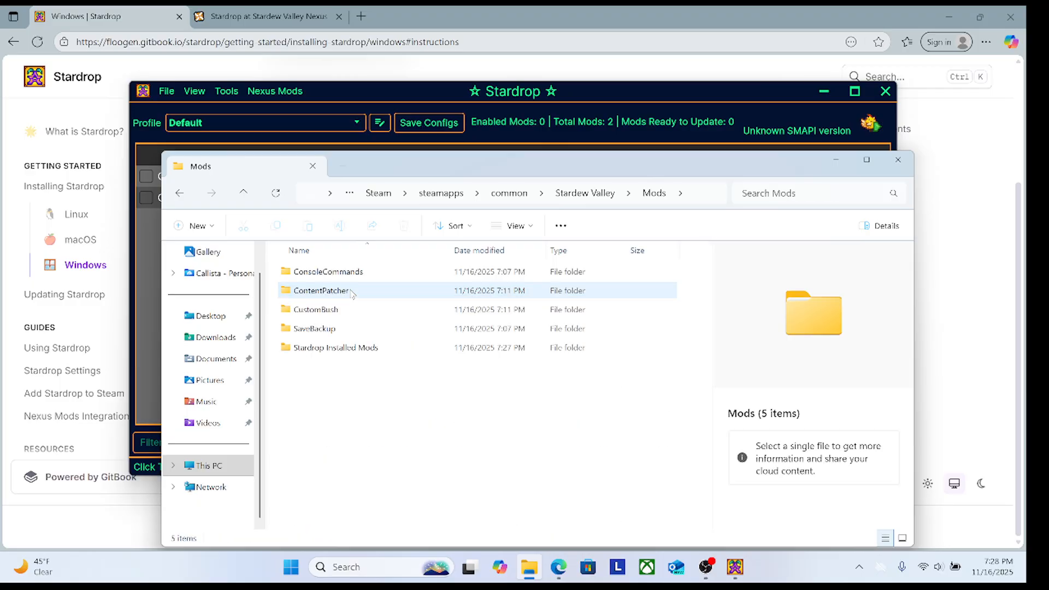
# - Check the Stardrop Installed Mods folder, move the ContentPatcher and CustomBush folders into it, and close File Explorer
pyautogui.doubleClick(323, 351)
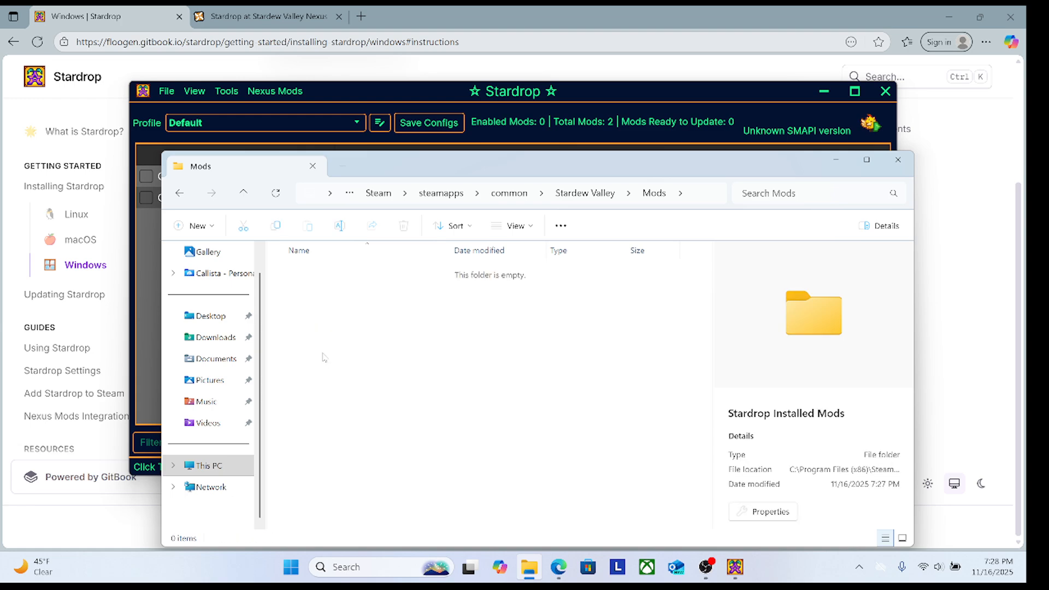
pyautogui.click(179, 195)
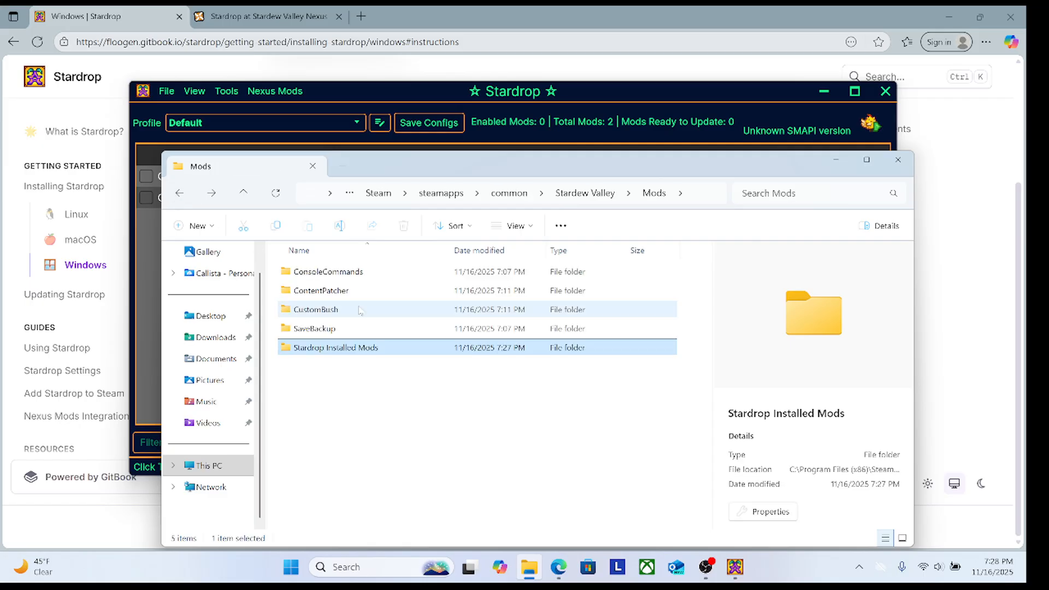
pyautogui.click(295, 290)
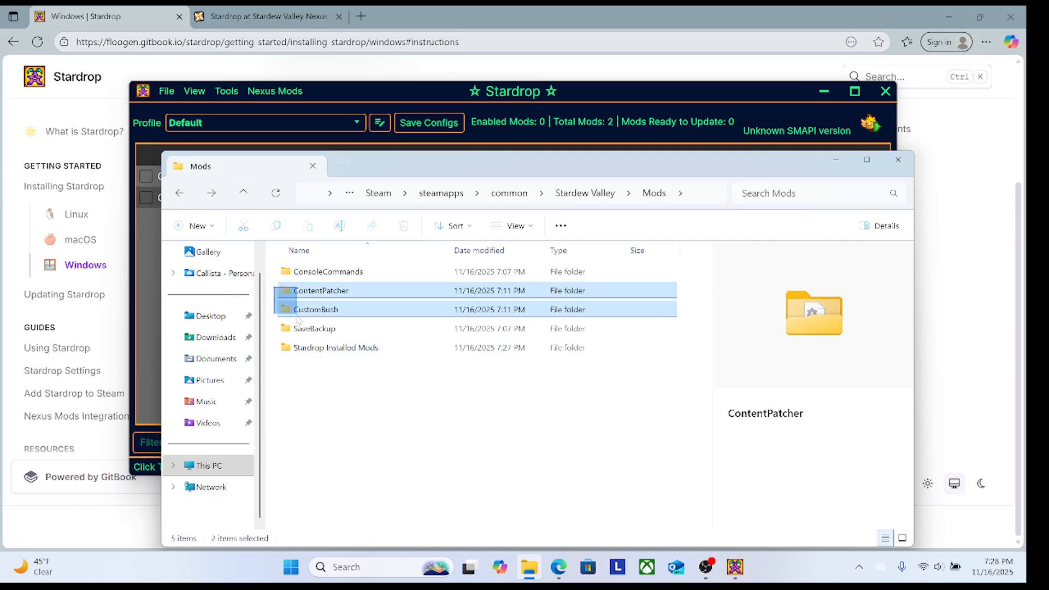
pyautogui.keyDown('ctrl'); pyautogui.click(296, 310); pyautogui.keyUp('ctrl')
pyautogui.moveTo(294, 293); pyautogui.dragTo(304, 350)
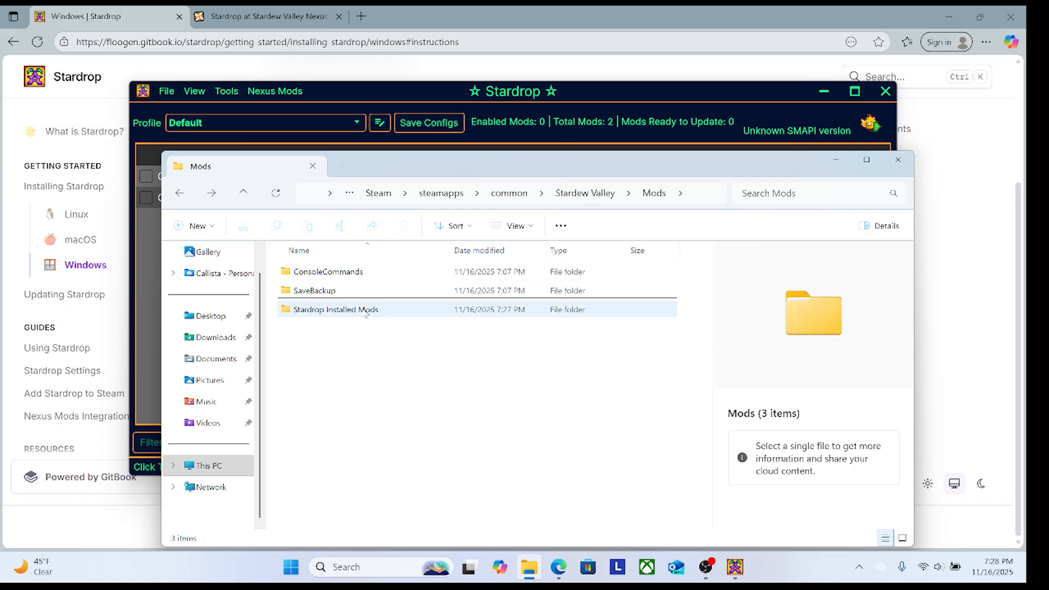
pyautogui.moveTo(366, 313)
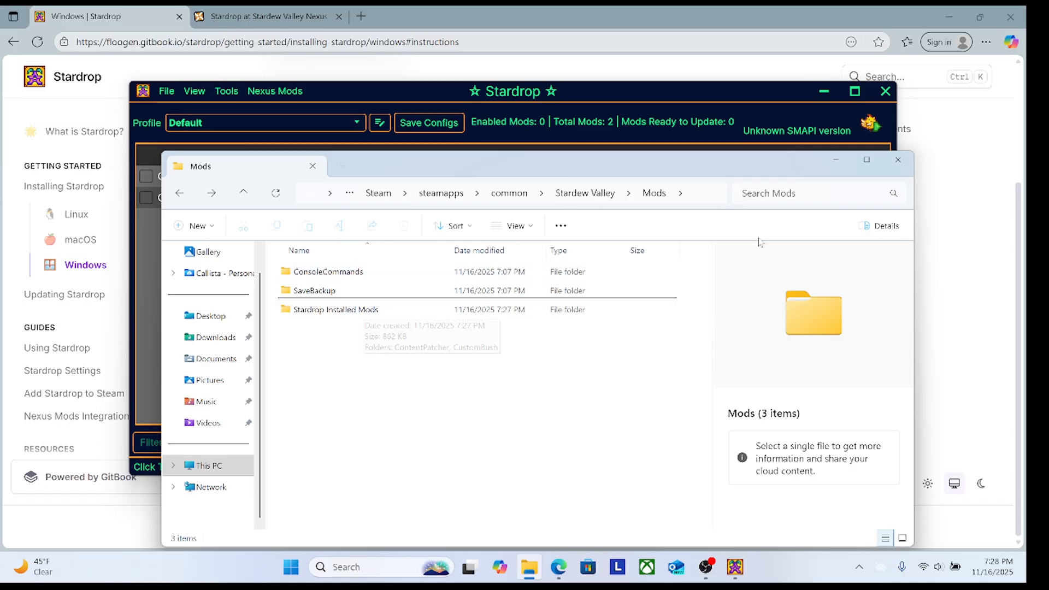
pyautogui.click(898, 160)
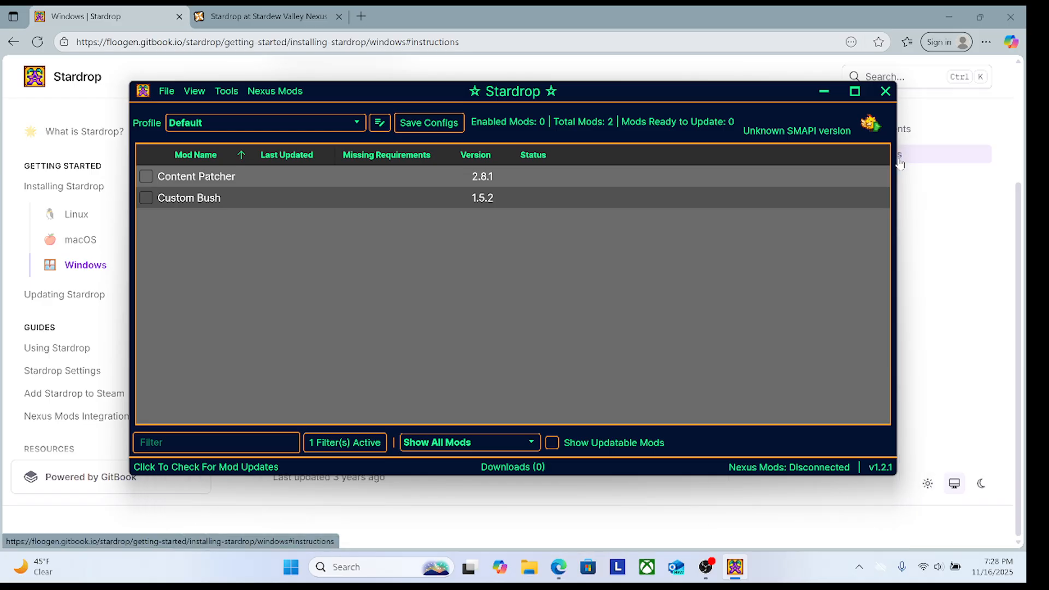
# - Open the Nexus Mods API connection window in Stardrop
pyautogui.moveTo(556, 197)
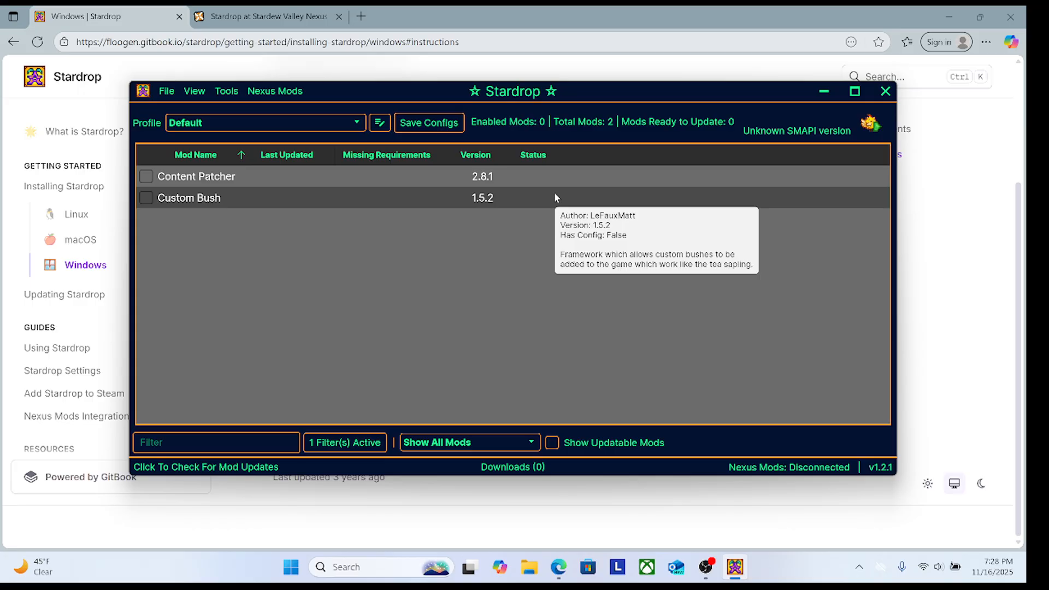
pyautogui.click(283, 93)
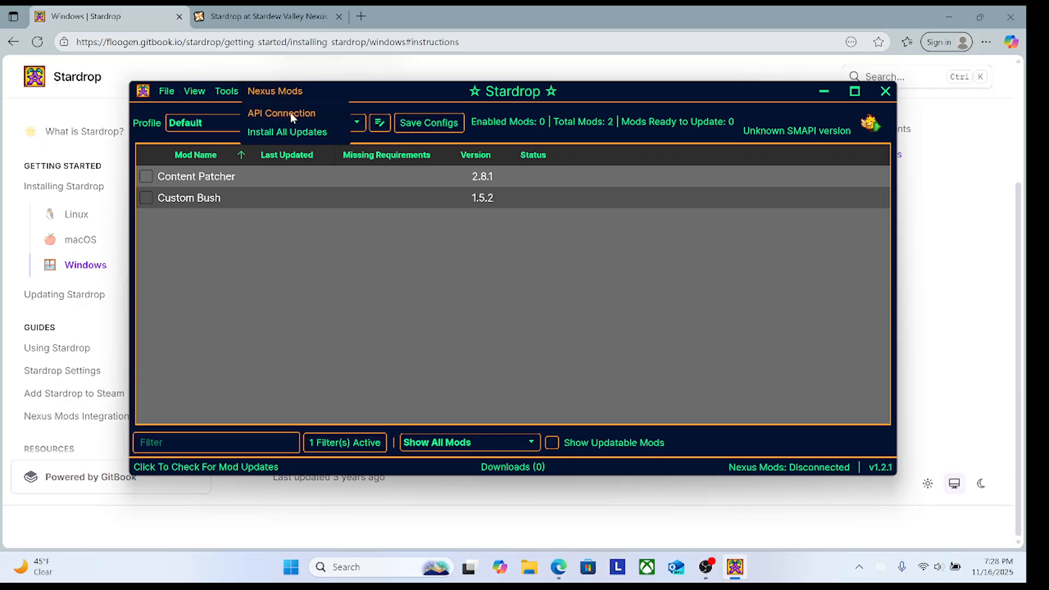
pyautogui.click(291, 113)
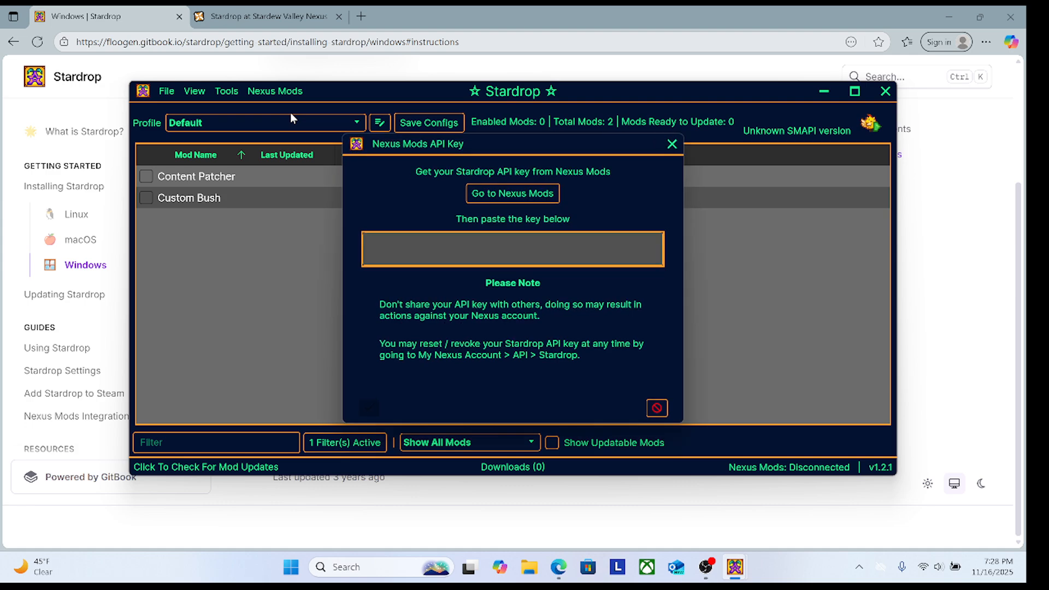
# - Switch to the Nexus Mods page in the browser and open the API Keys section of the account's site preferences
pyautogui.click(289, 12)
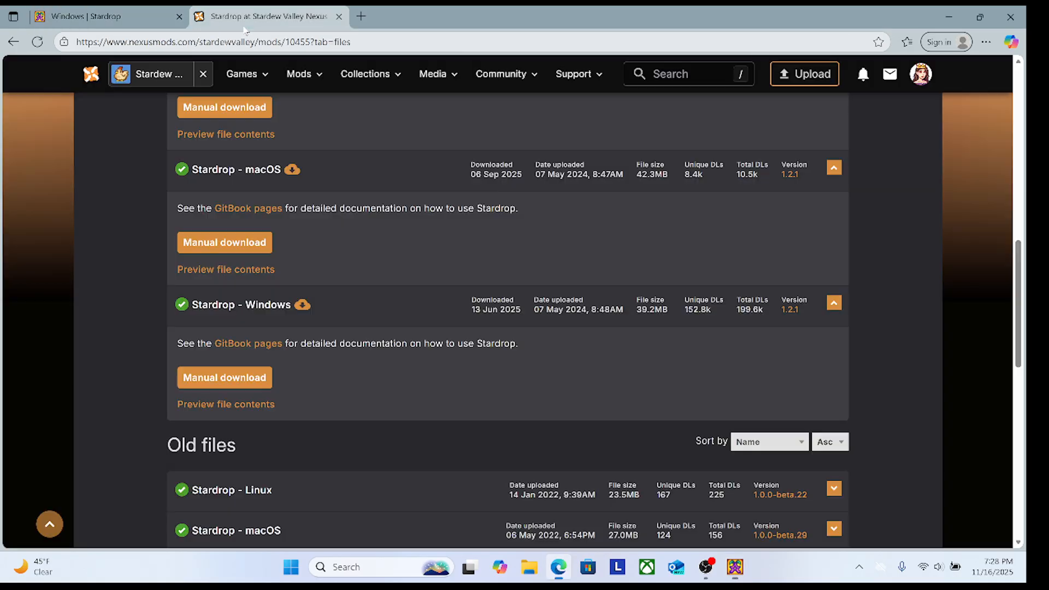
pyautogui.scroll(10, 785, 221)
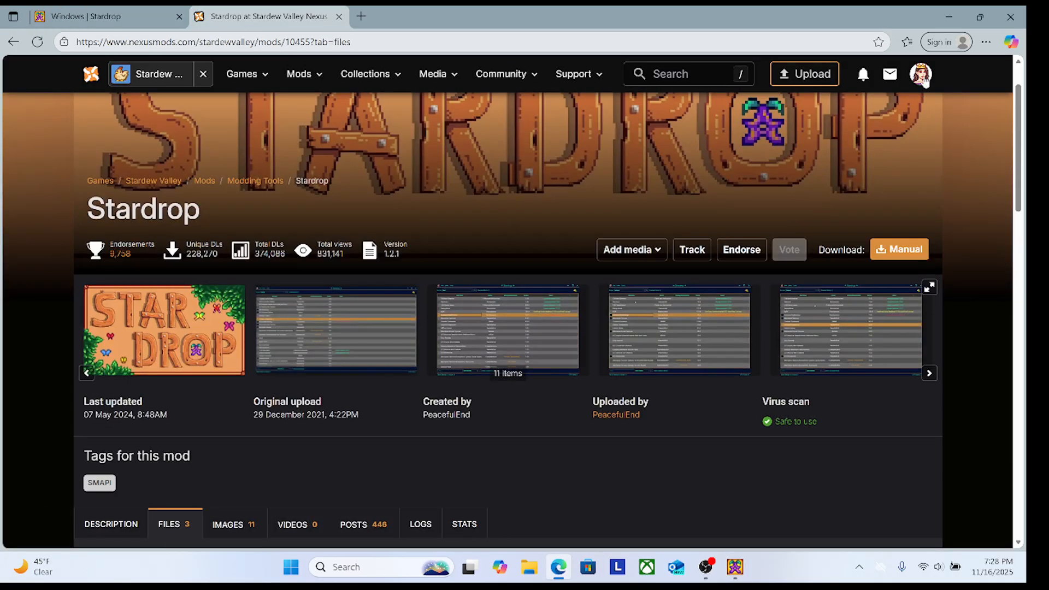
pyautogui.click(920, 81)
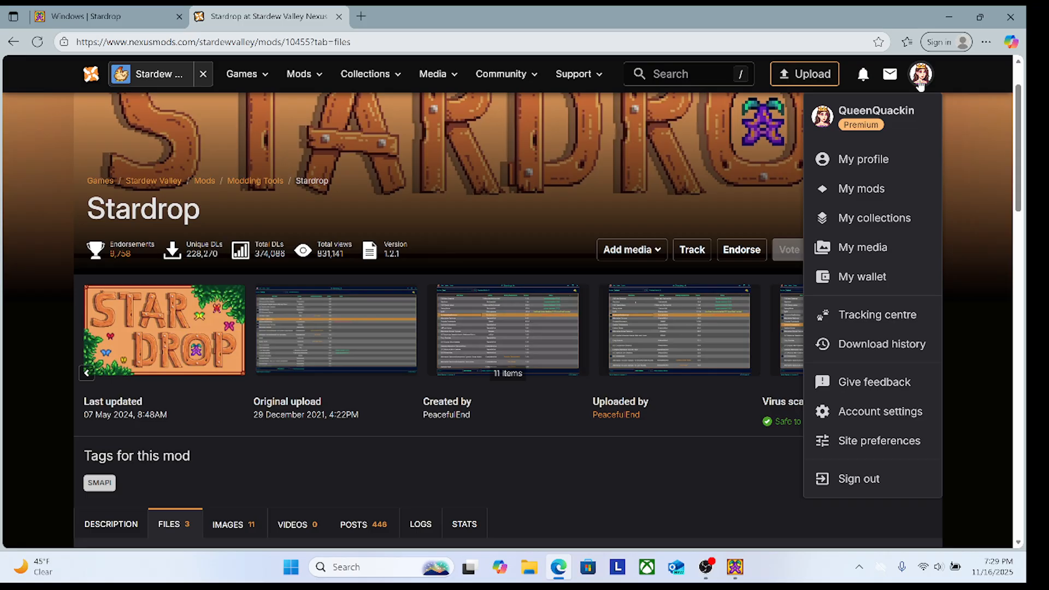
pyautogui.click(877, 446)
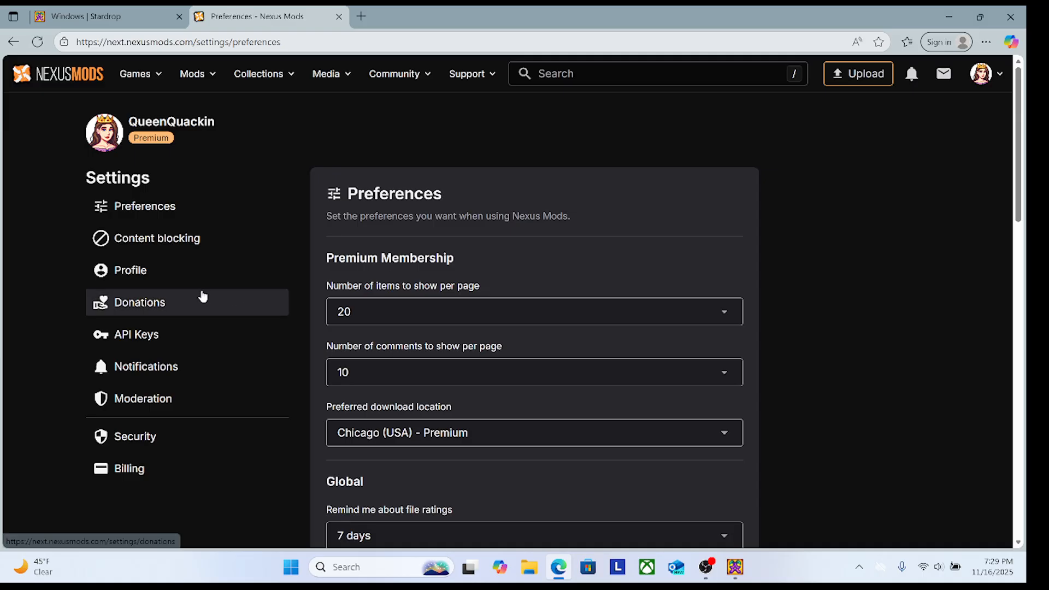
pyautogui.click(199, 344)
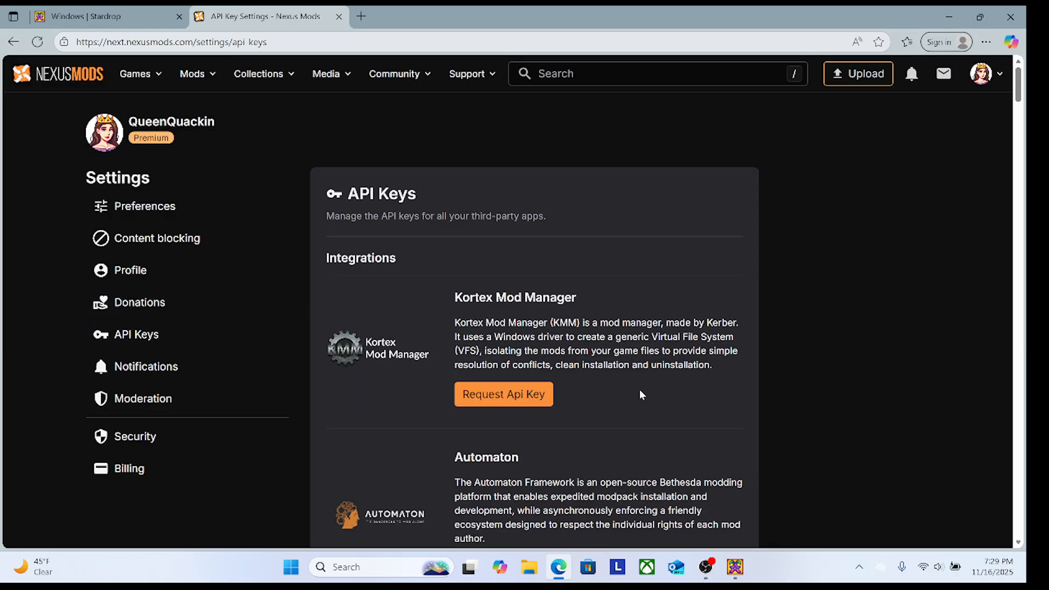
# - Locate the Stardrop entry in the Nexus Mods API key integrations, and close Stardrop's Nexus Mods API Key window
pyautogui.scroll(-5, 640, 389)
pyautogui.scroll(-15, 657, 386)
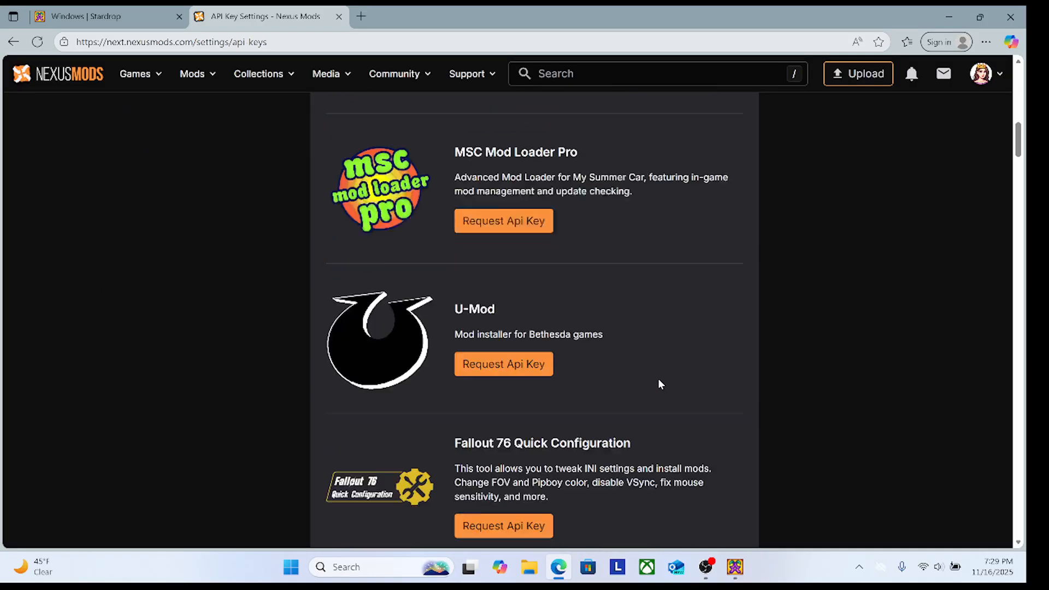
pyautogui.scroll(-6, 658, 384)
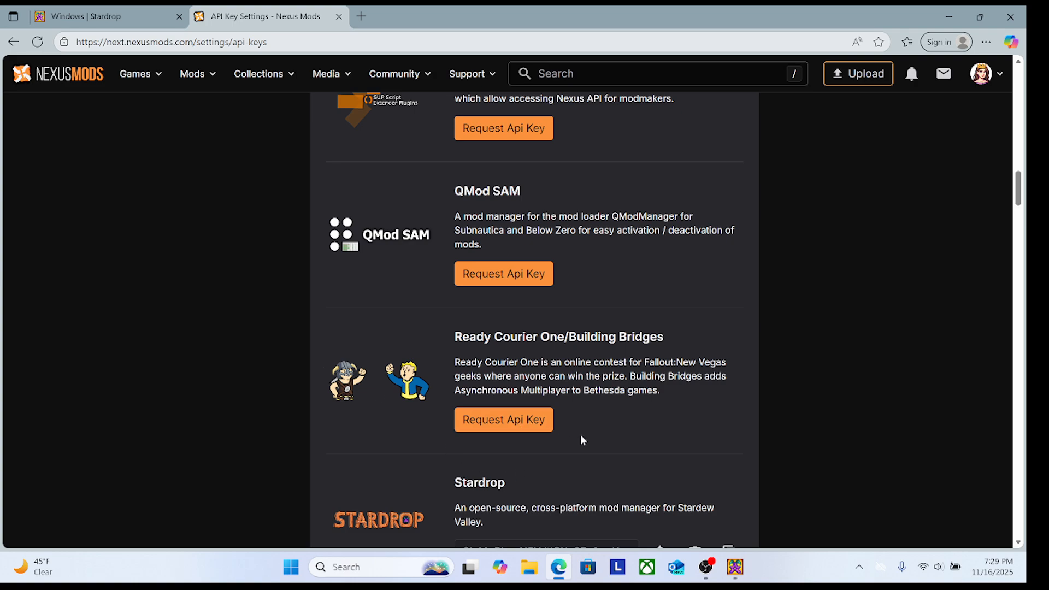
pyautogui.click(944, 18)
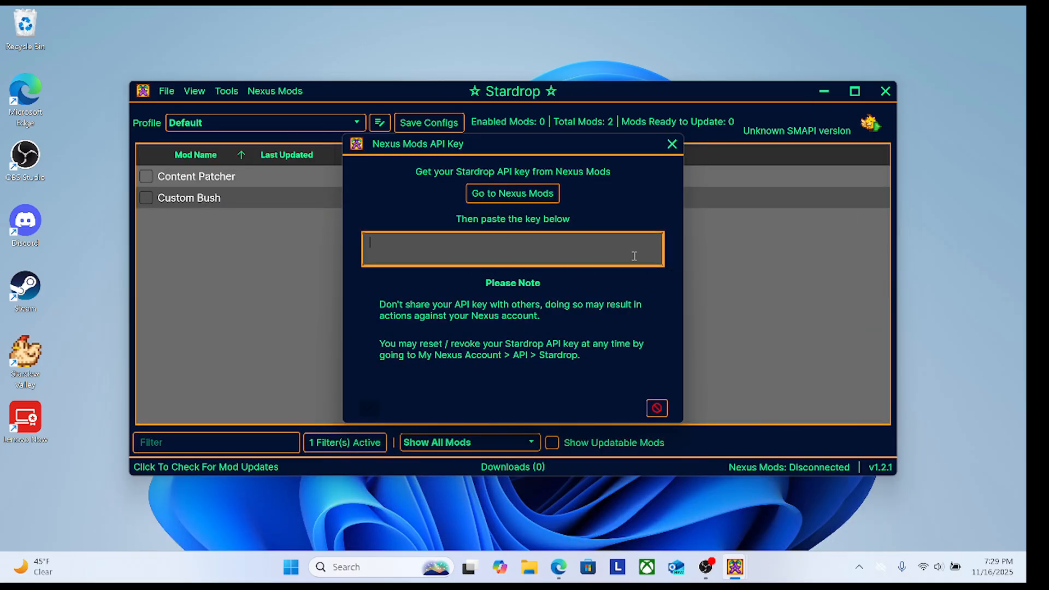
pyautogui.click(672, 145)
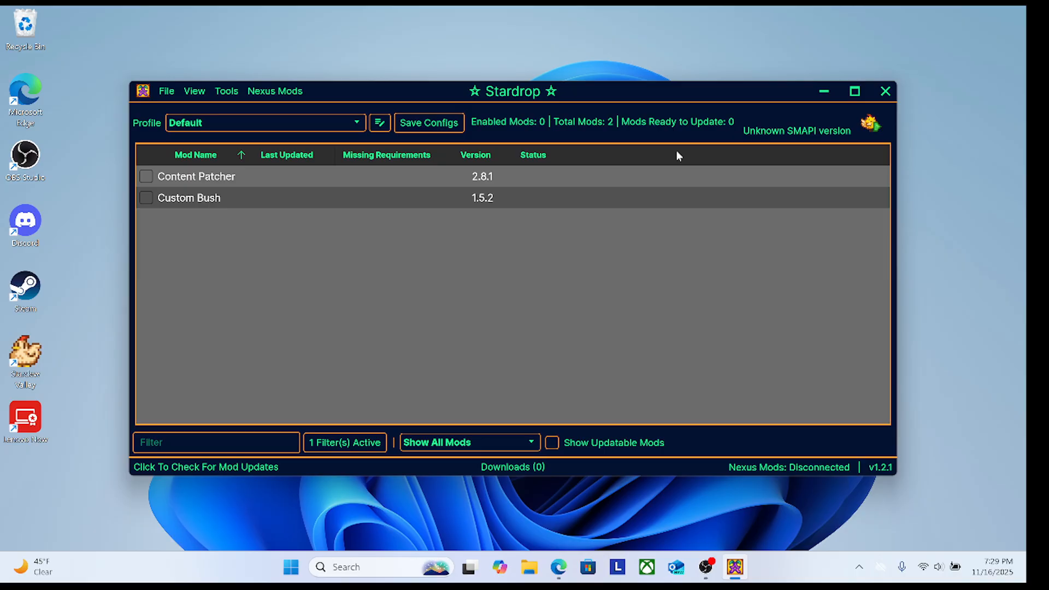
pyautogui.click(226, 92)
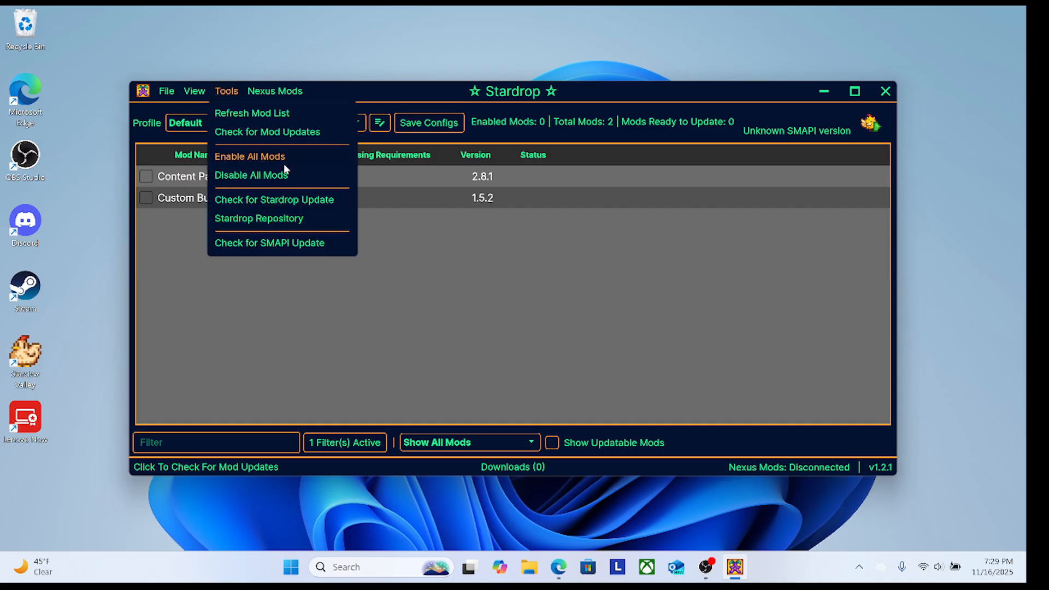
pyautogui.moveTo(294, 91)
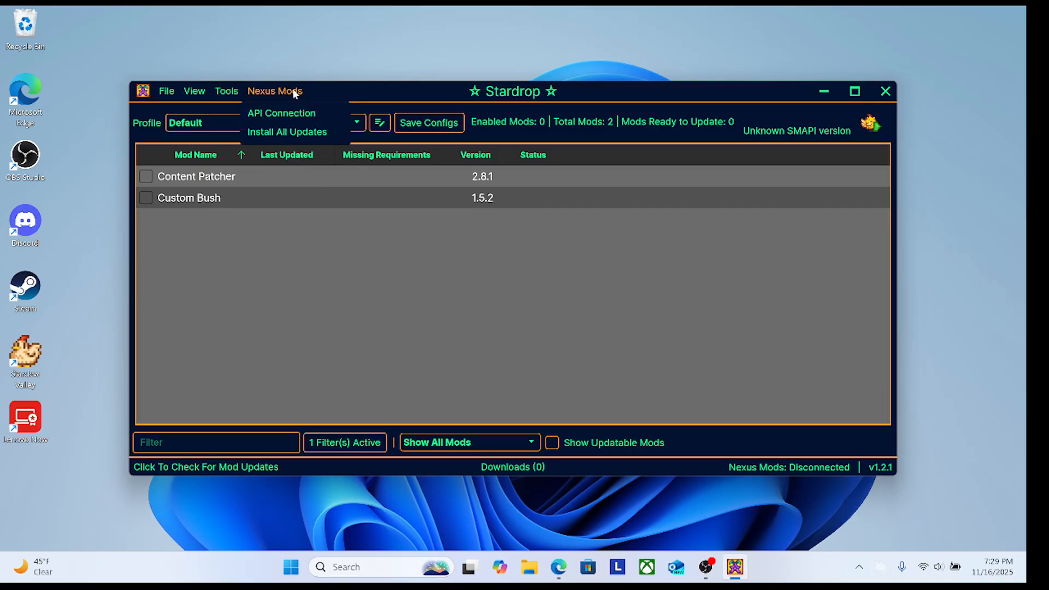
pyautogui.moveTo(234, 90)
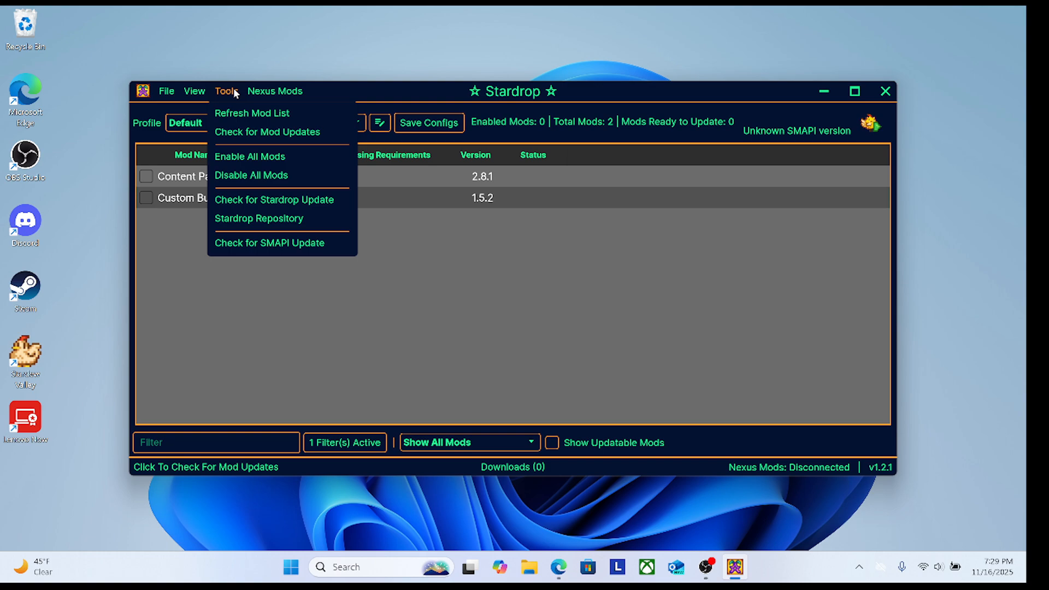
pyautogui.moveTo(191, 92)
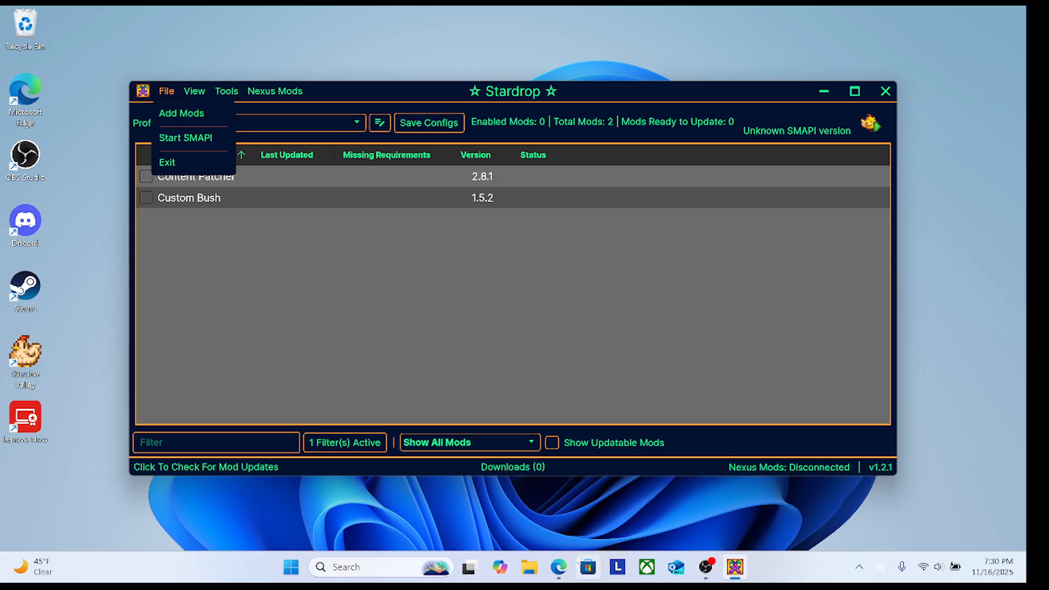
# - Switch back to Nexus Mods in the browser and open the list of mods on the account's own profile
pyautogui.click(563, 568)
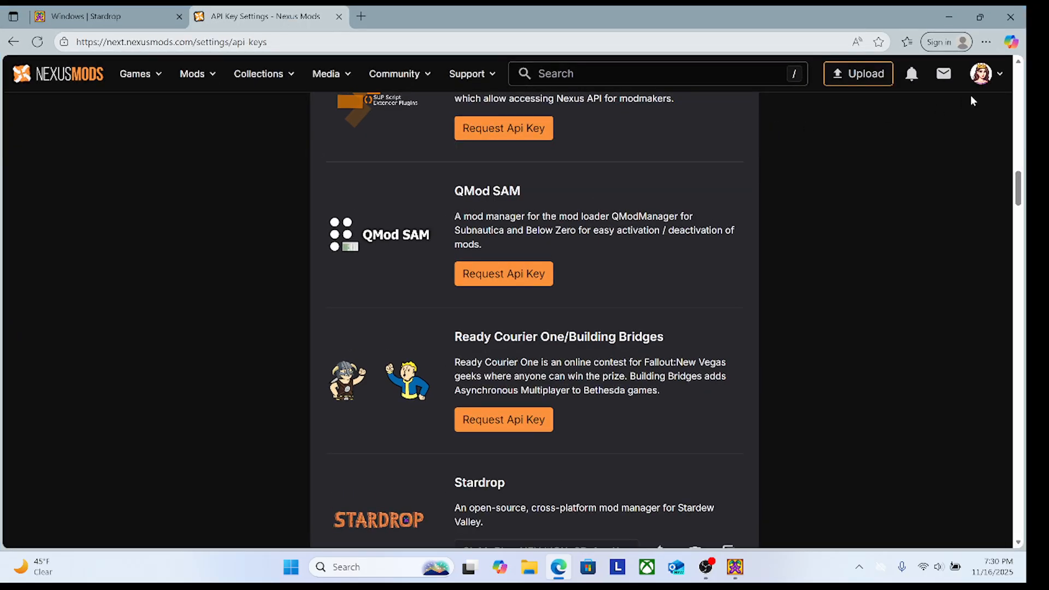
pyautogui.click(987, 85)
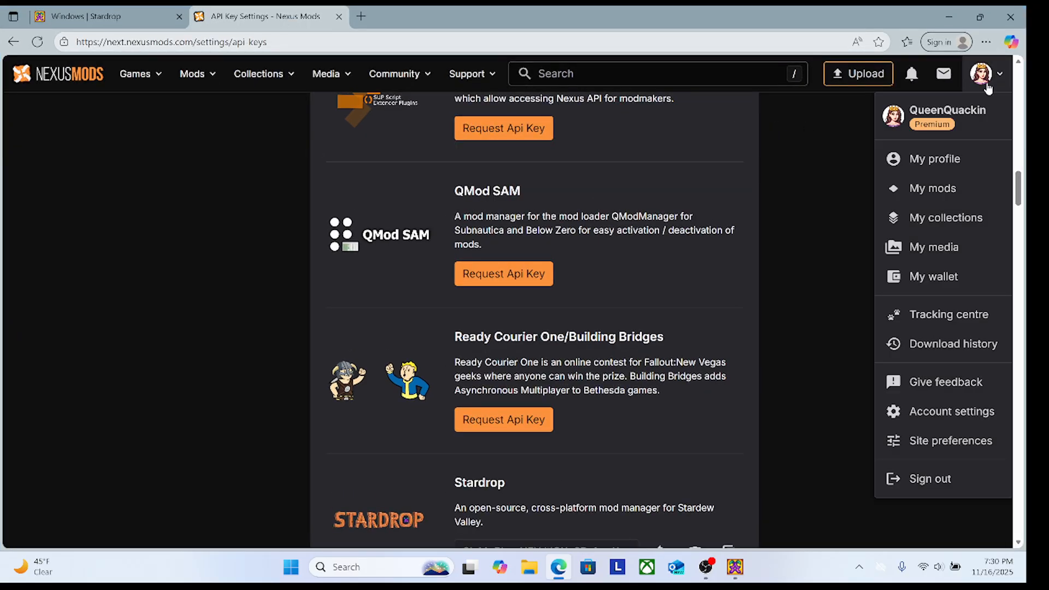
pyautogui.click(947, 164)
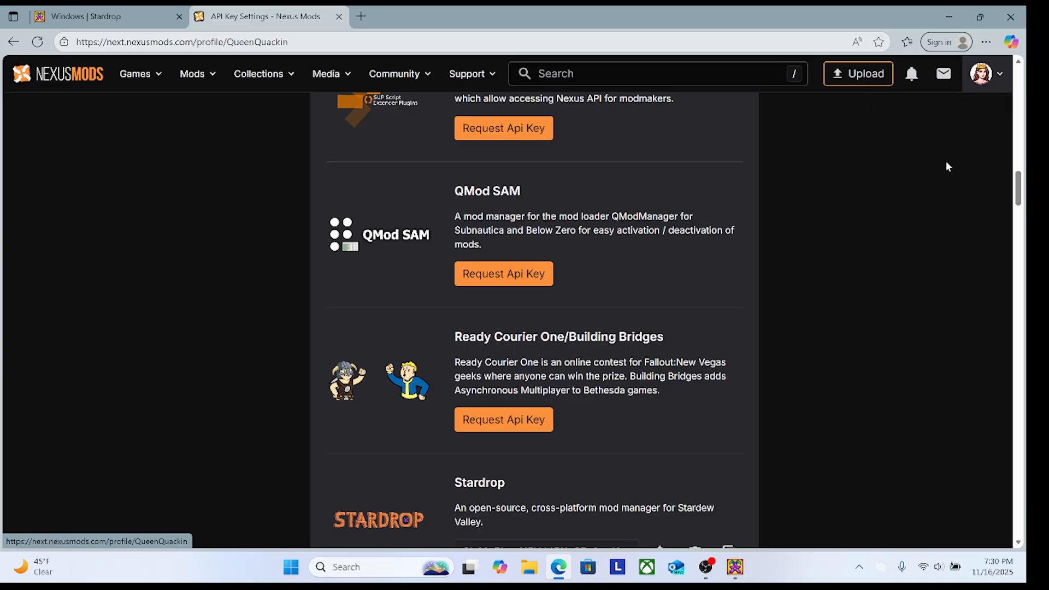
pyautogui.scroll(1, 367, 220)
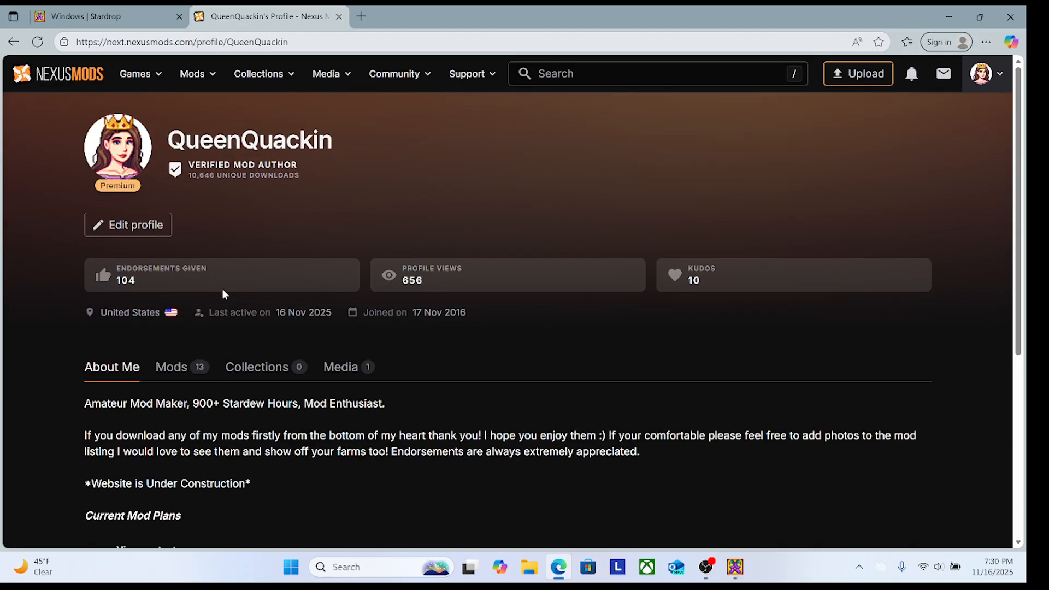
pyautogui.click(182, 369)
pyautogui.scroll(-3, 292, 391)
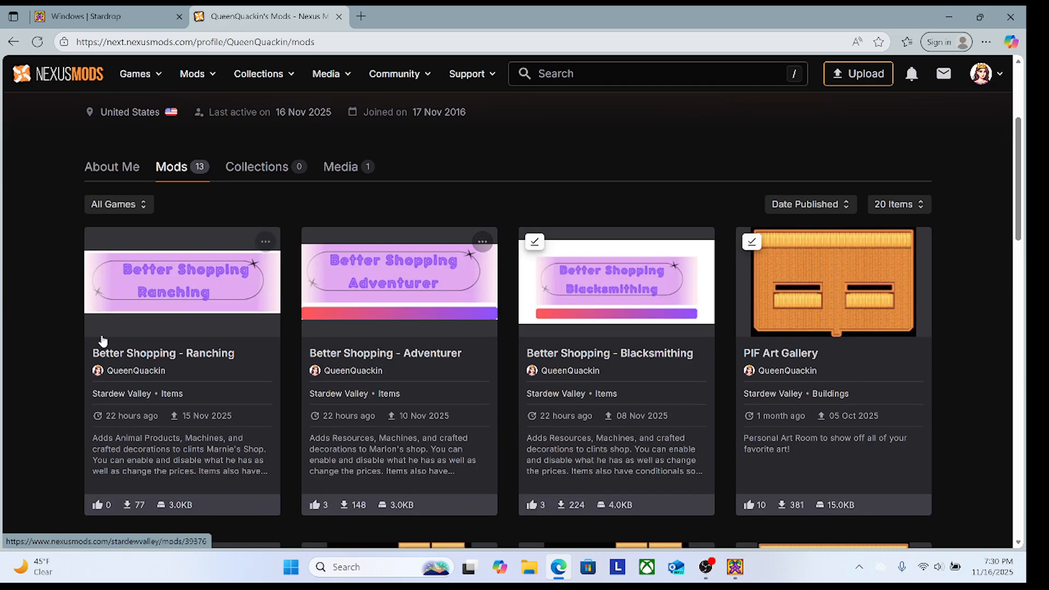
# - Open the Better Shopping - Ranching mod page and download its file manually
pyautogui.click(220, 353)
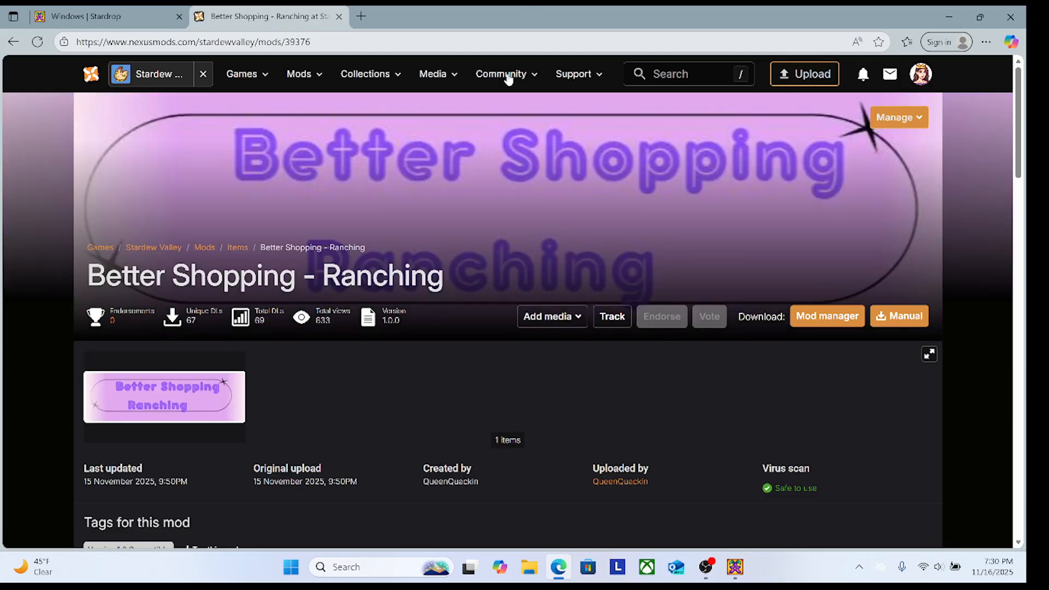
pyautogui.click(886, 318)
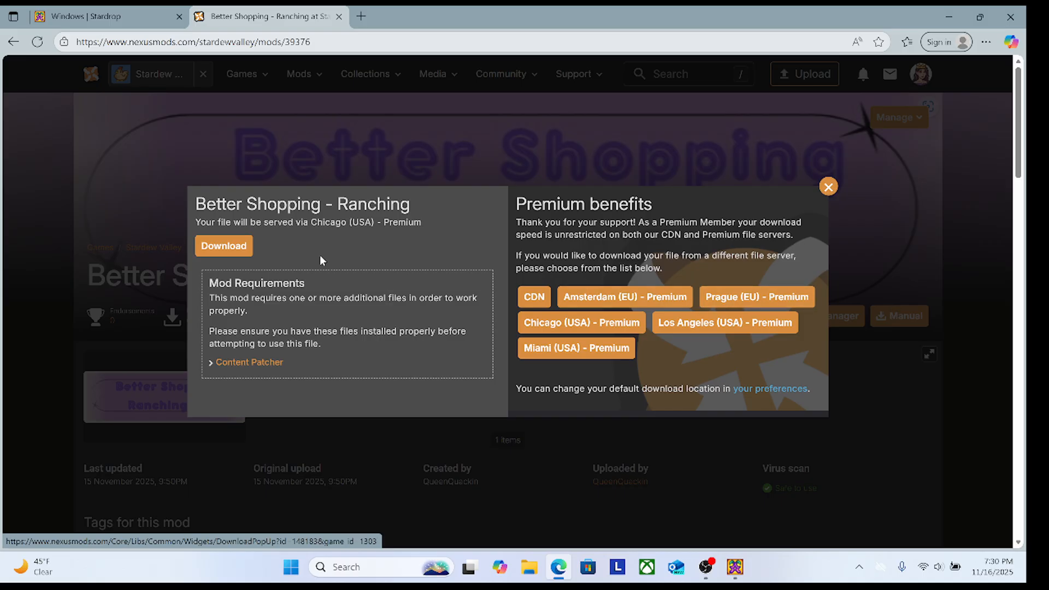
pyautogui.click(252, 246)
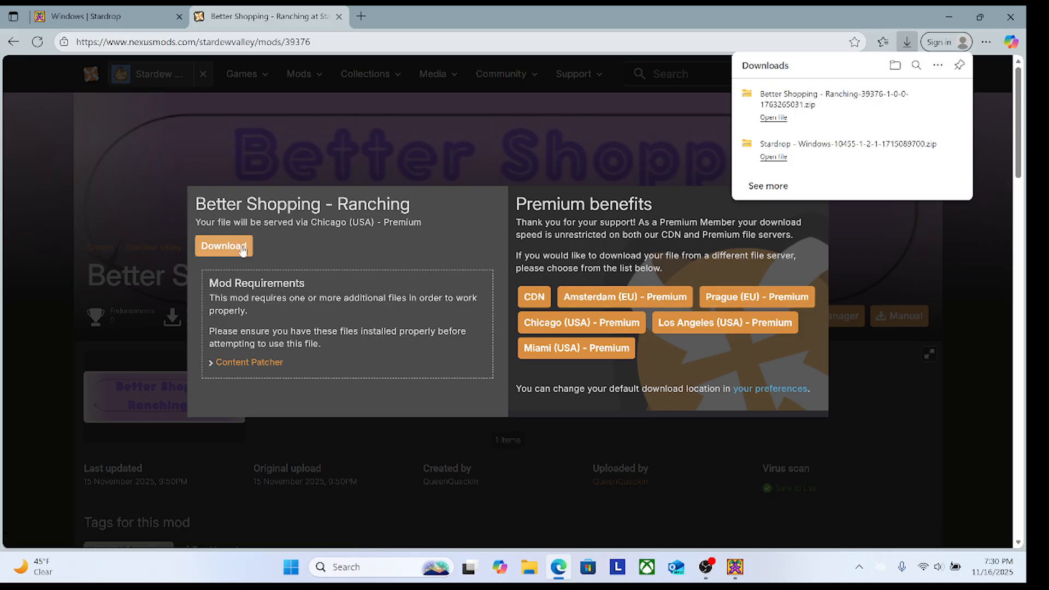
# - Return to Stardrop, add the Better Shopping - Ranching archive from the Downloads folder as a mod, and dismiss the SMAPI notice
pyautogui.click(957, 20)
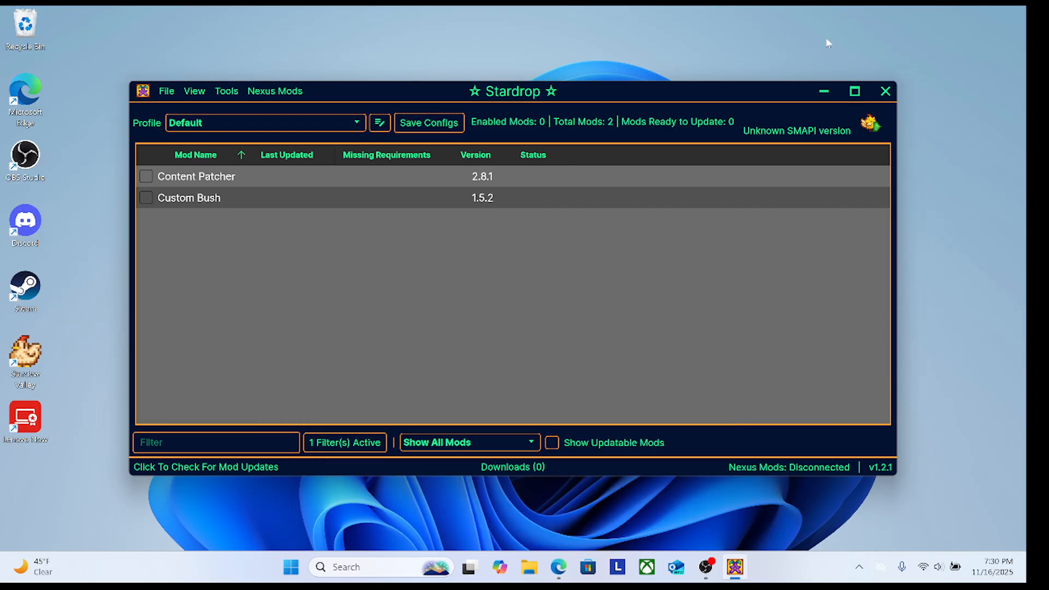
pyautogui.click(167, 91)
pyautogui.click(172, 112)
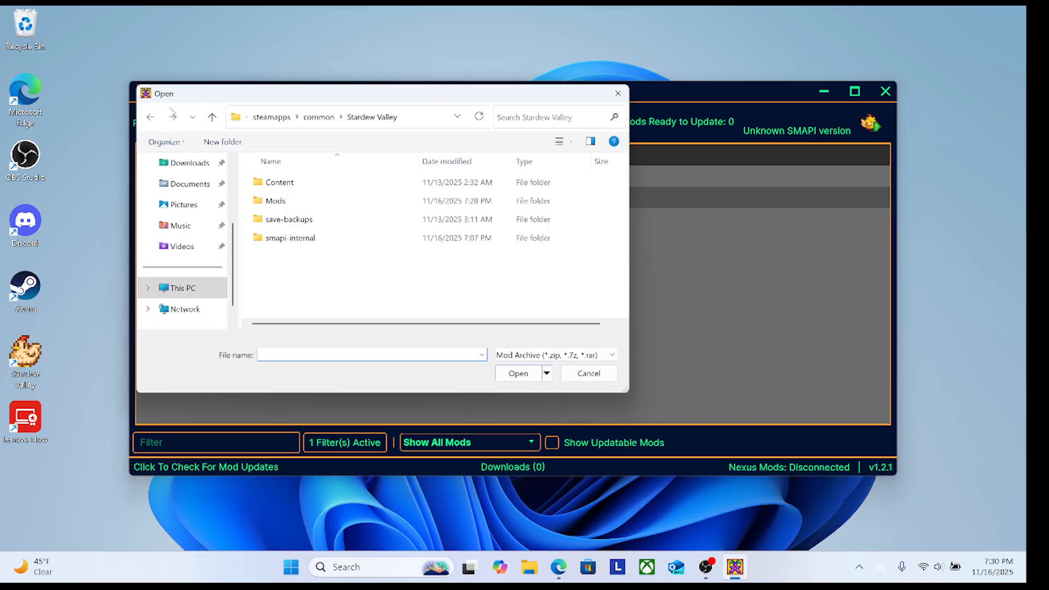
pyautogui.scroll(3, 189, 229)
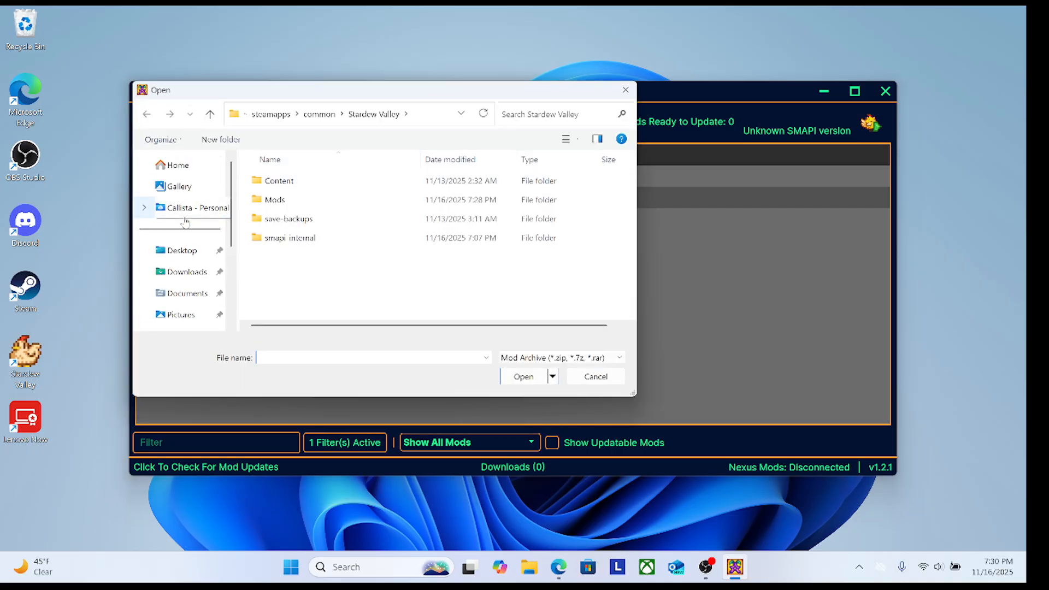
pyautogui.click(186, 272)
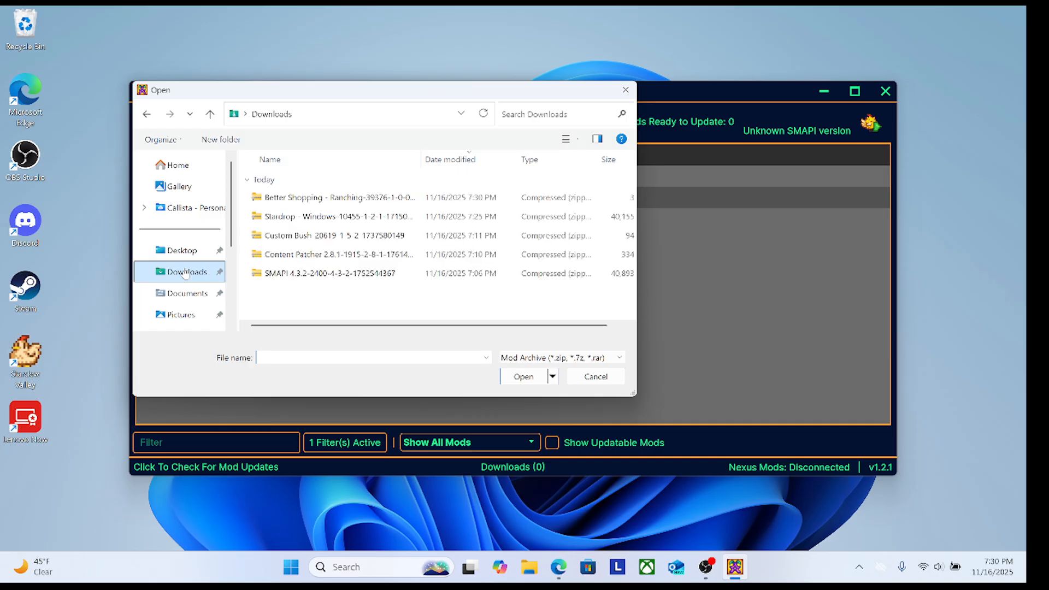
pyautogui.click(308, 198)
pyautogui.click(526, 379)
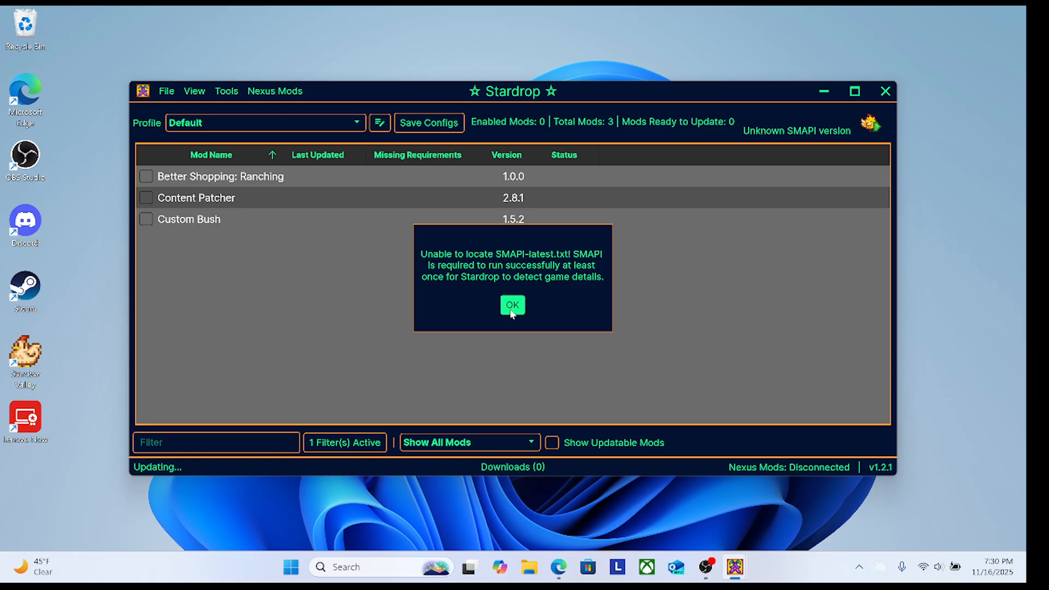
pyautogui.click(512, 309)
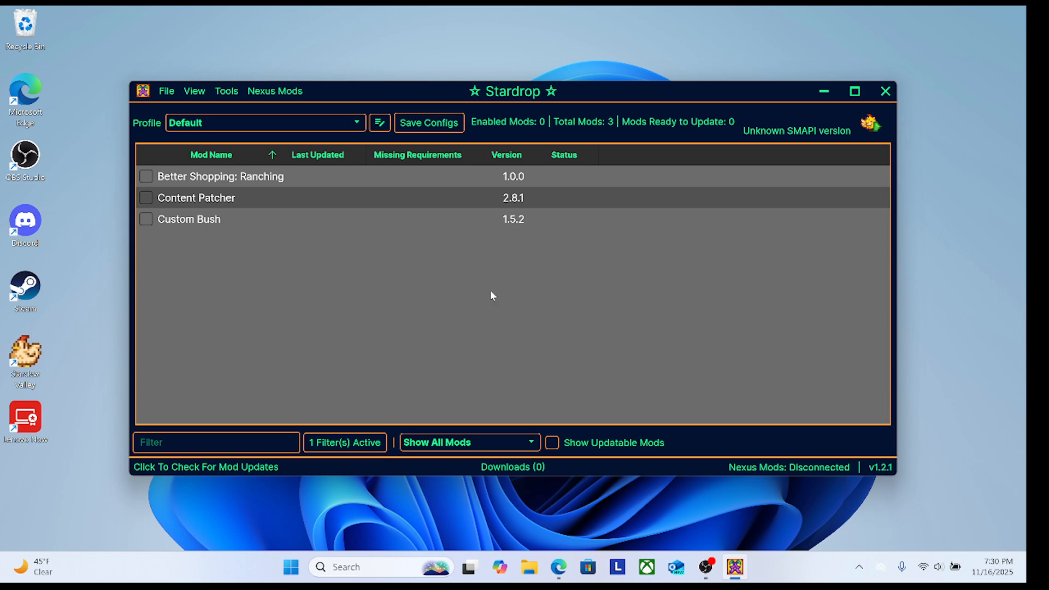
# - Close Stardrop, and run Stardew Valley through SMAPI once before closing the game
pyautogui.click(886, 88)
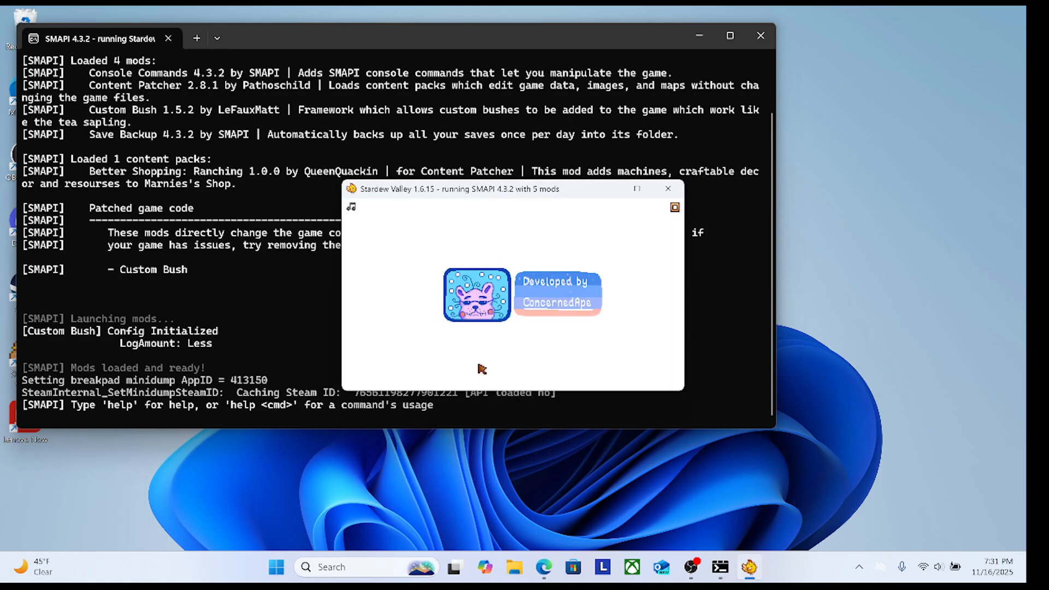
pyautogui.click(670, 186)
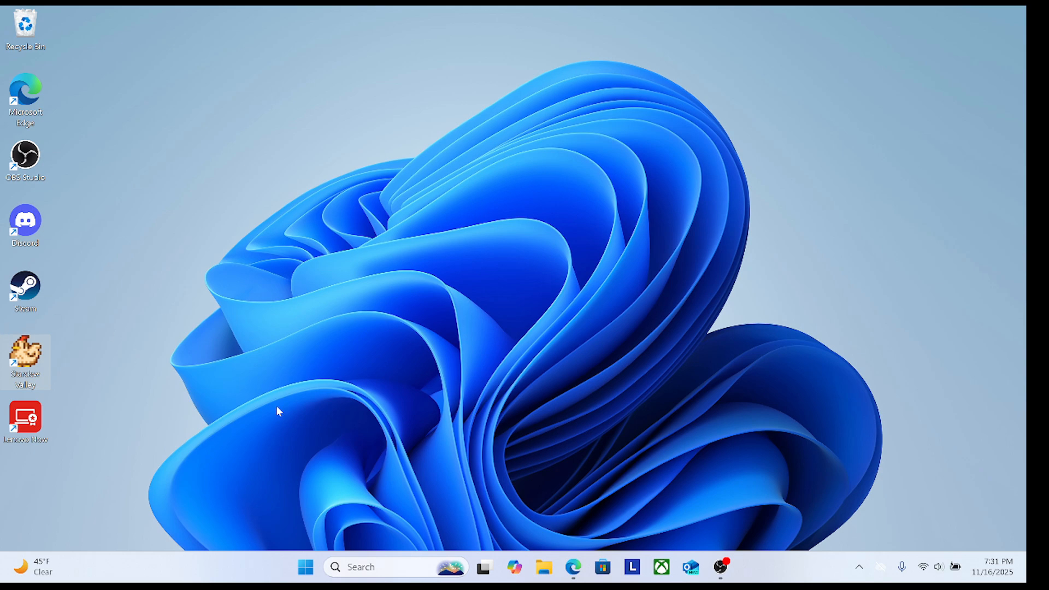
# - In File Explorer, browse to the Stardrop folder inside Documents
pyautogui.click(376, 571)
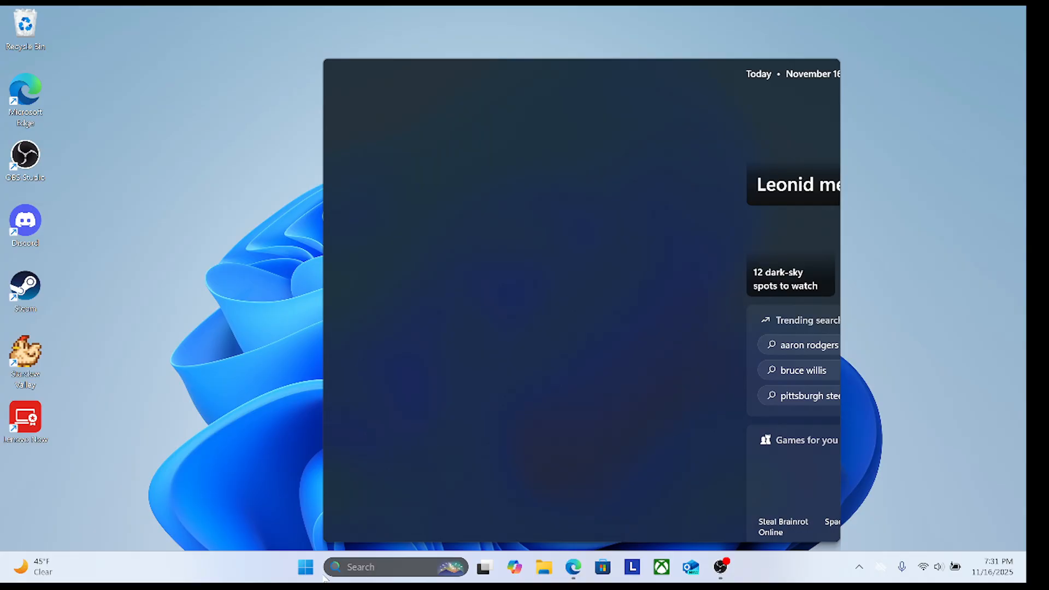
pyautogui.click(543, 569)
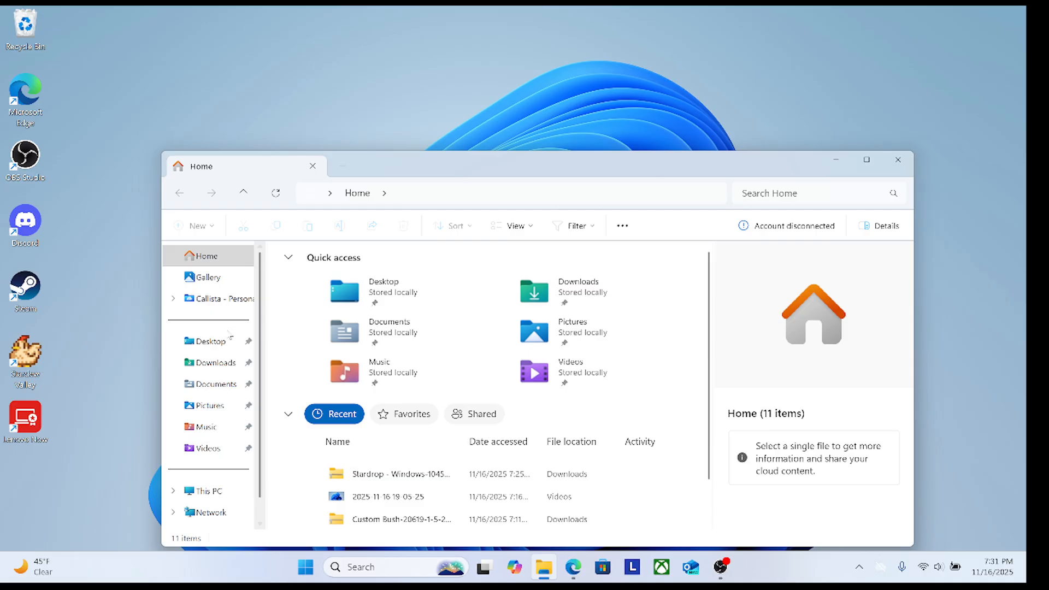
pyautogui.click(216, 363)
pyautogui.click(207, 384)
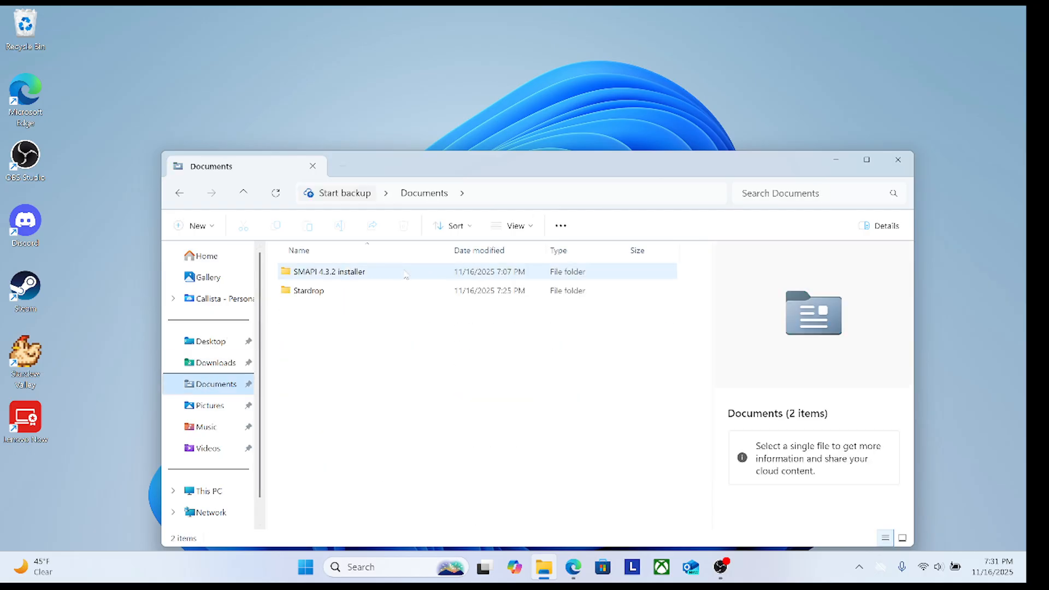
pyautogui.doubleClick(401, 290)
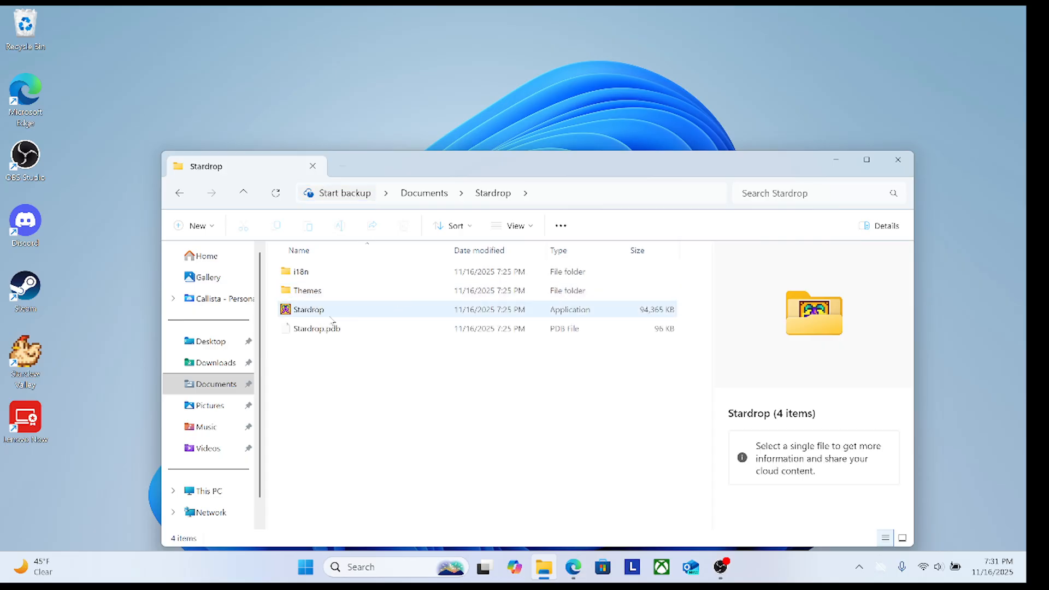
pyautogui.click(290, 311)
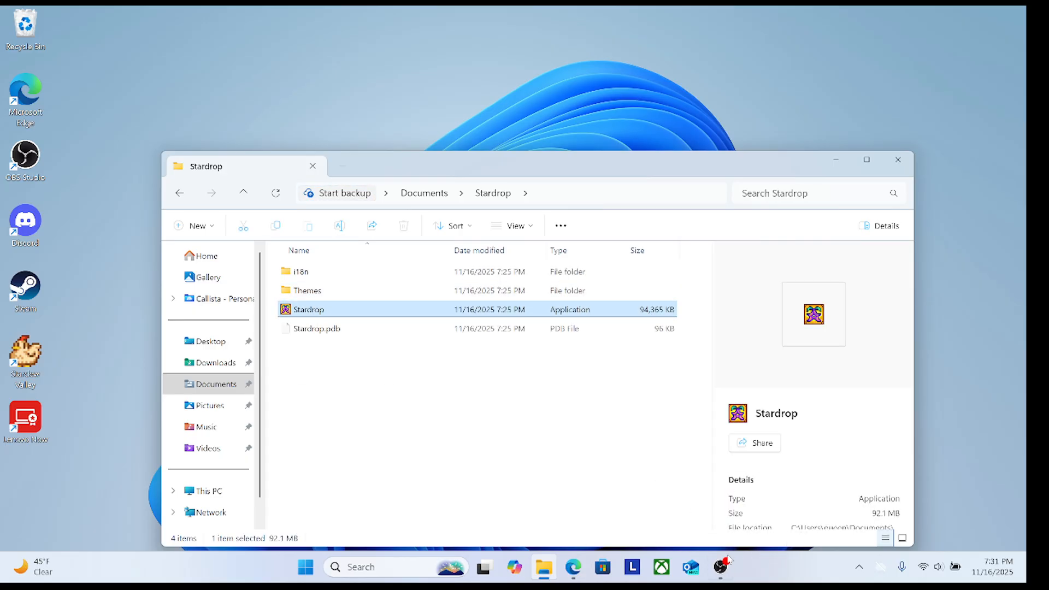
pyautogui.click(276, 312)
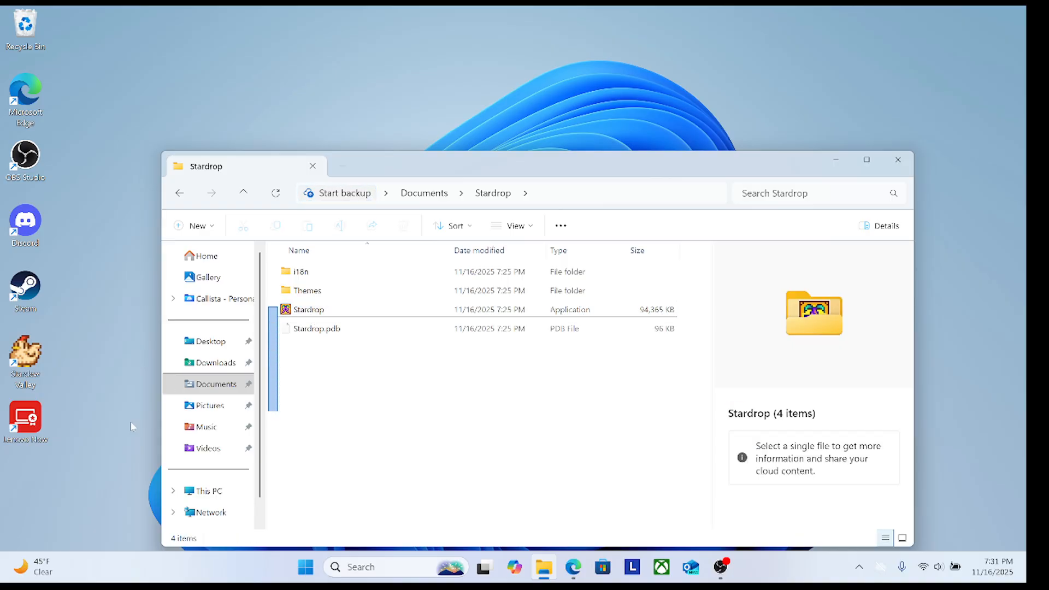
pyautogui.rightClick(337, 308)
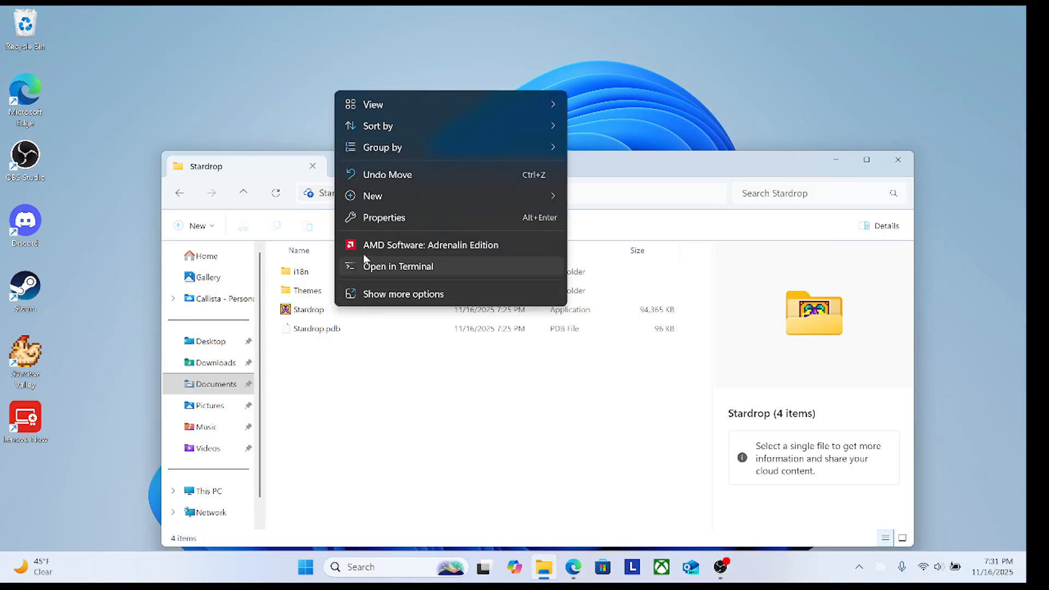
pyautogui.moveTo(382, 201)
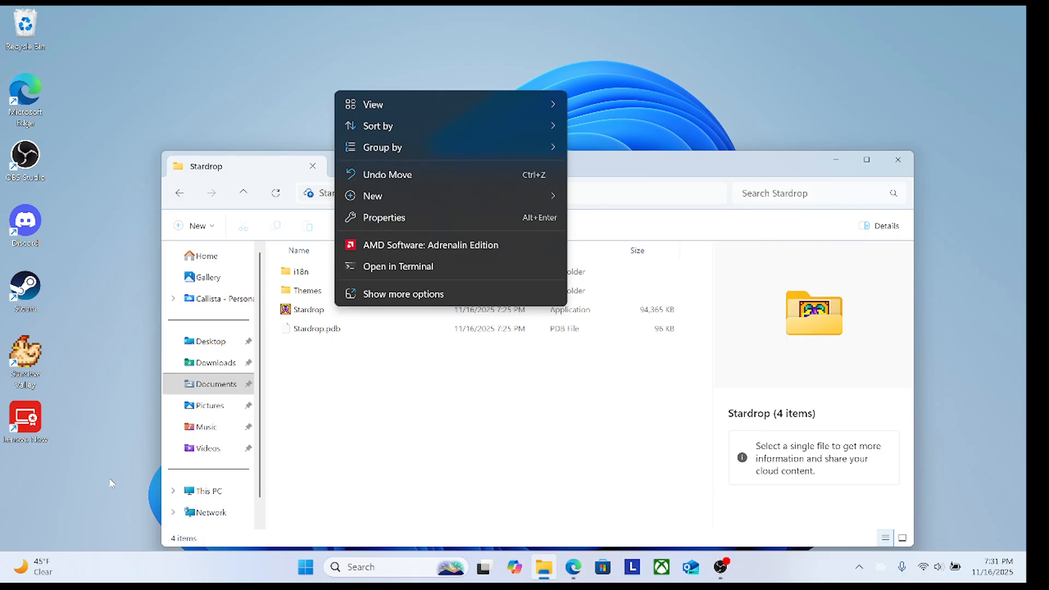
pyautogui.click(100, 477)
# - Create a desktop shortcut named Stardrop that targets the Stardrop application in the Stardrop folder inside Documents
pyautogui.moveTo(41, 468)
pyautogui.mouseDown()
pyautogui.moveTo(38, 437)
pyautogui.moveTo(41, 469)
pyautogui.mouseUp()
pyautogui.rightClick(41, 468)
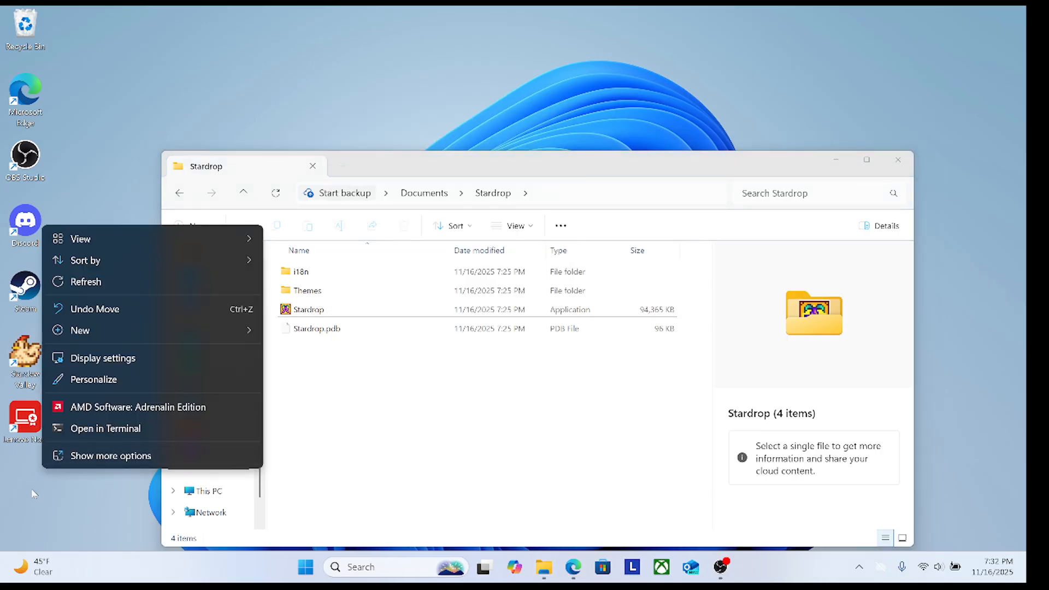
pyautogui.moveTo(99, 333)
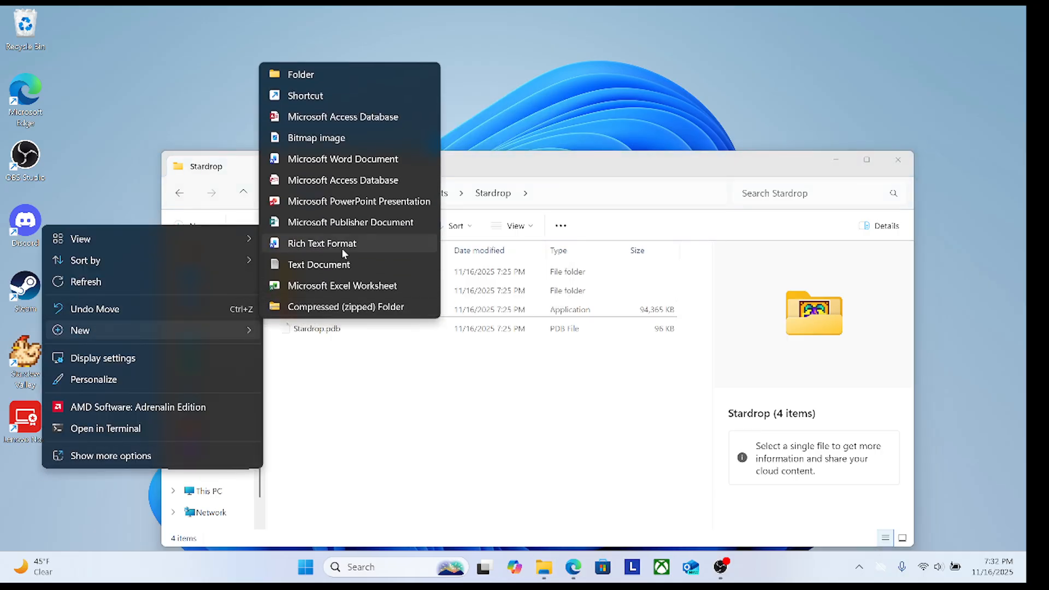
pyautogui.click(344, 97)
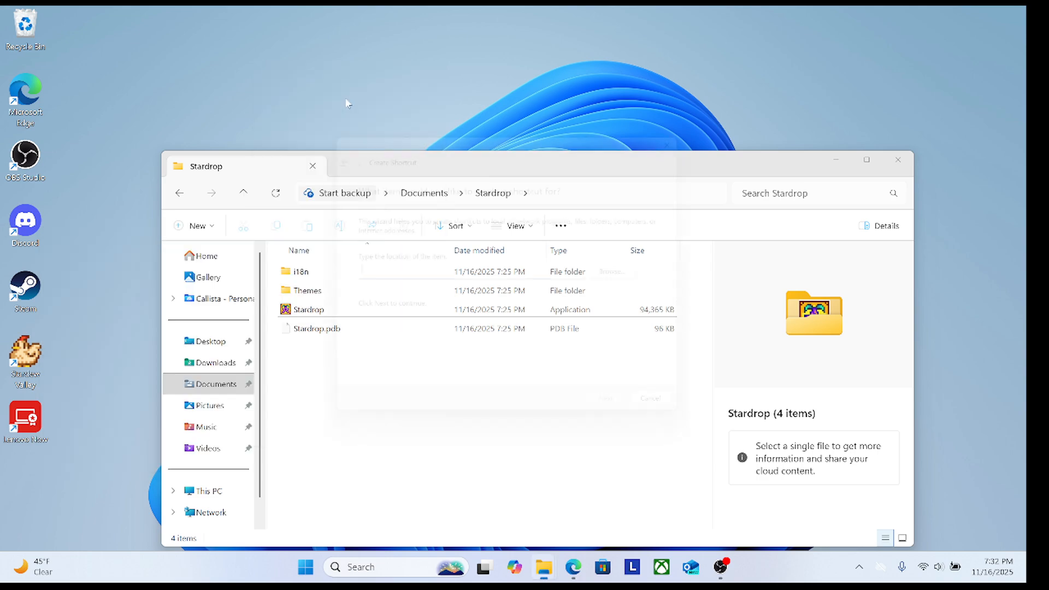
pyautogui.click(637, 274)
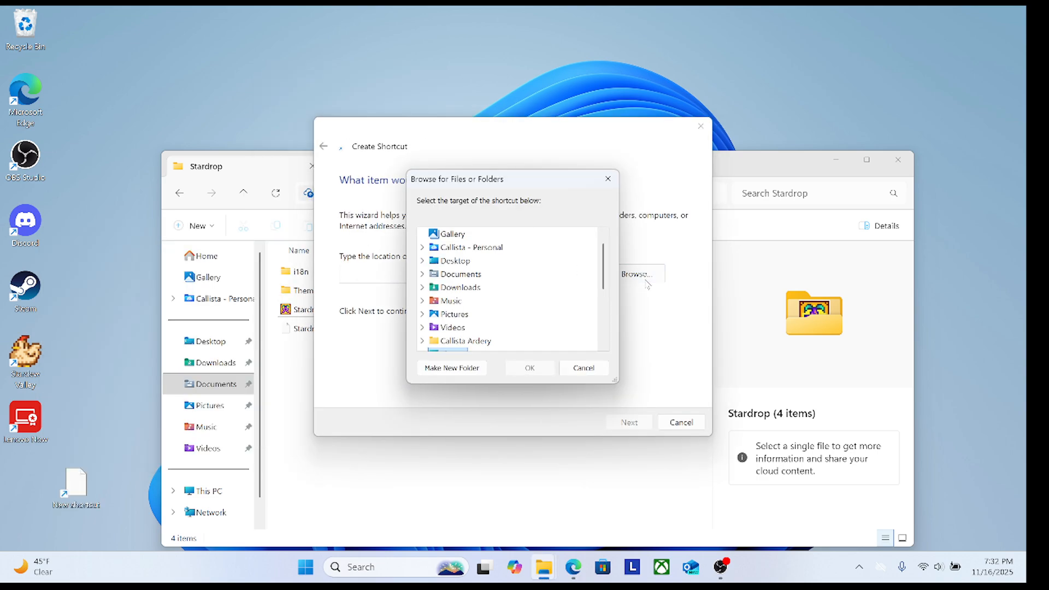
pyautogui.scroll(-1, 509, 335)
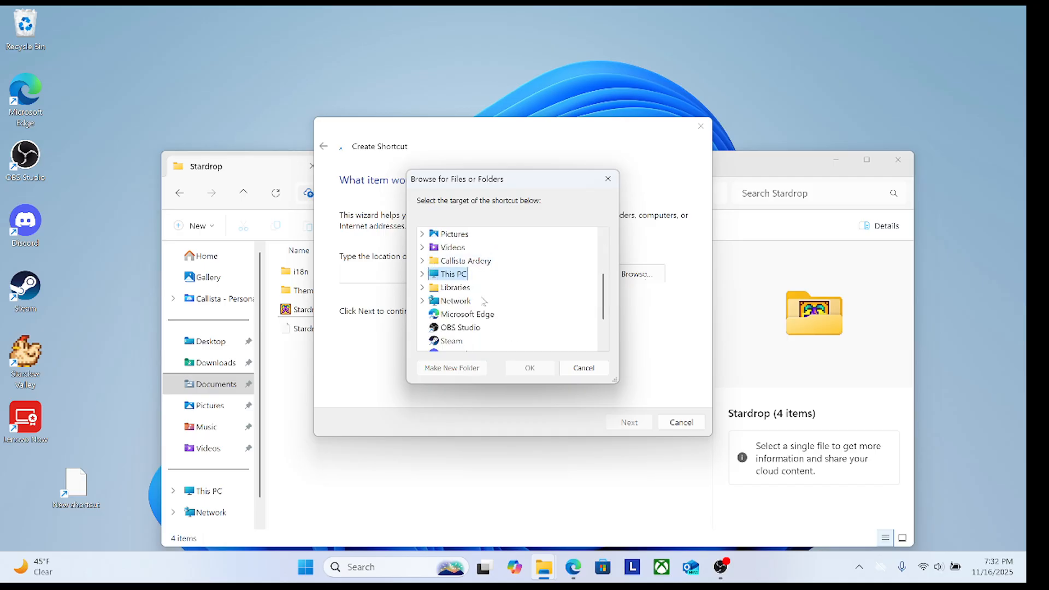
pyautogui.scroll(3, 484, 301)
pyautogui.click(423, 288)
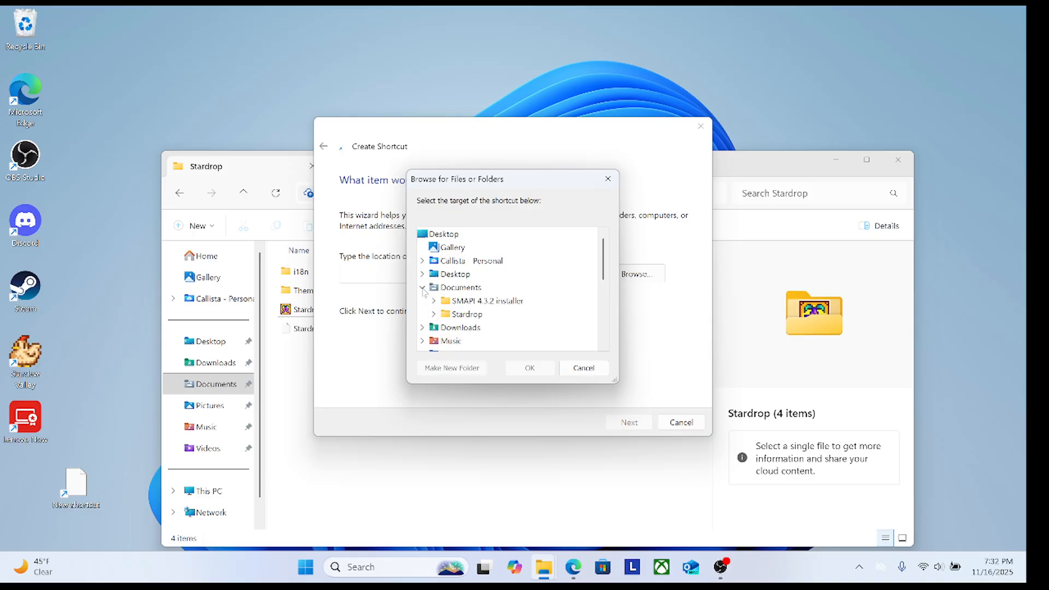
pyautogui.click(434, 314)
pyautogui.click(479, 327)
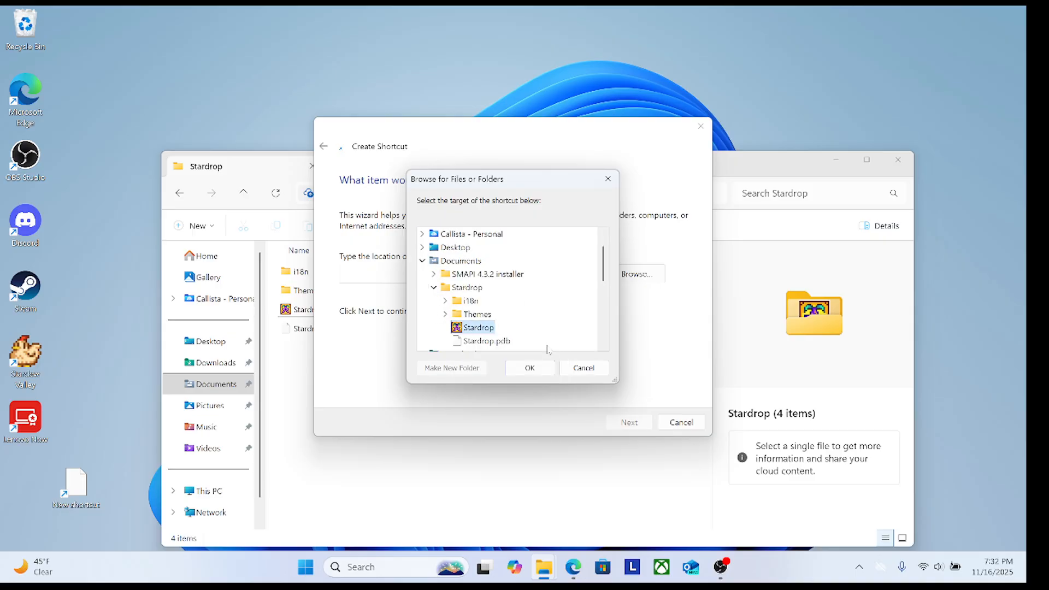
pyautogui.click(529, 368)
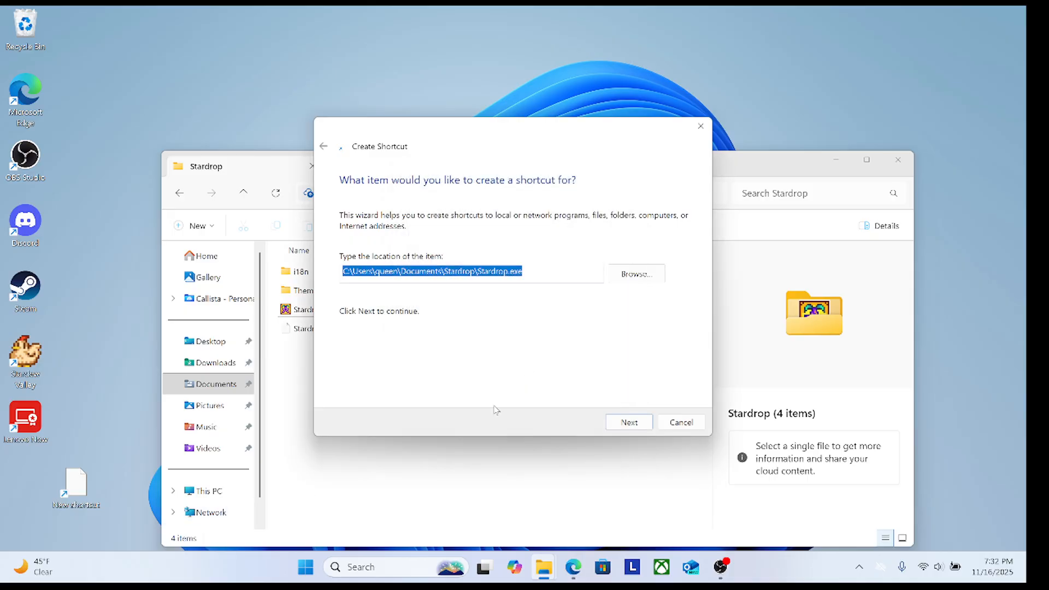
pyautogui.click(628, 422)
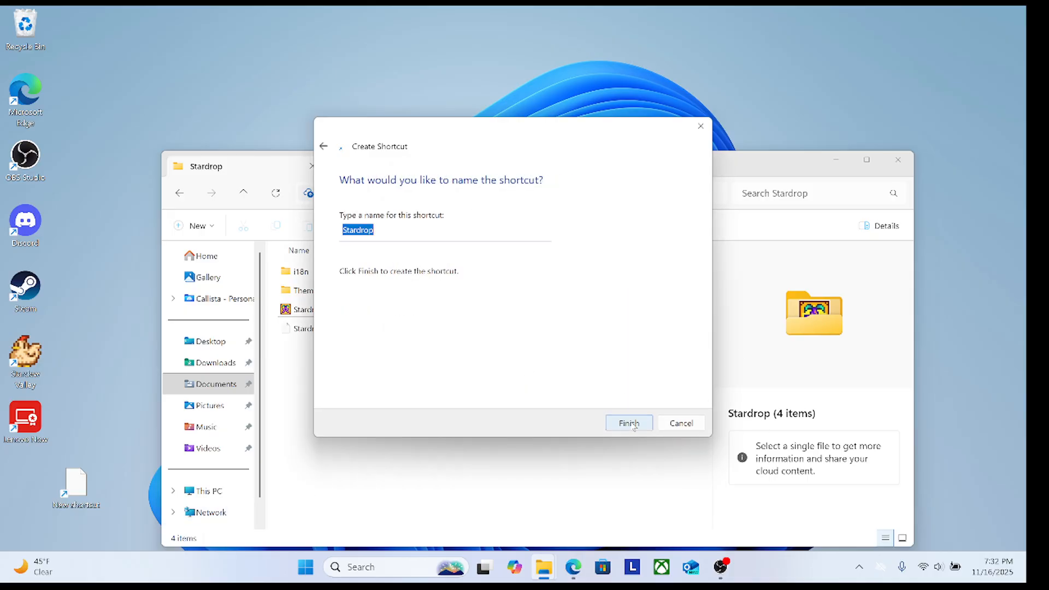
pyautogui.click(629, 424)
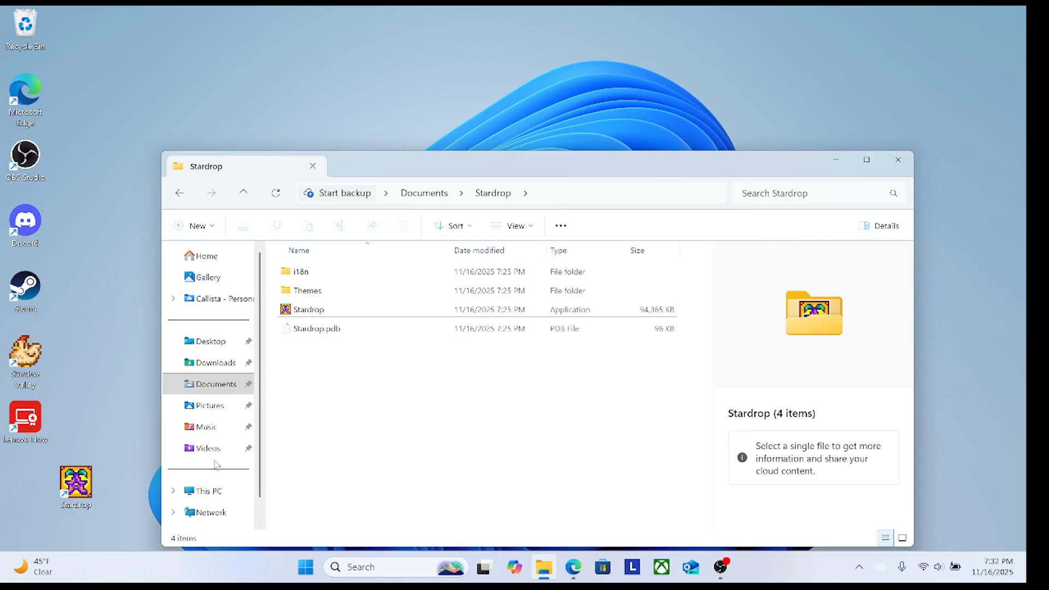
# - Pin the Stardrop desktop shortcut to the taskbar and launch Stardrop from it
pyautogui.moveTo(94, 490); pyautogui.dragTo(748, 578)
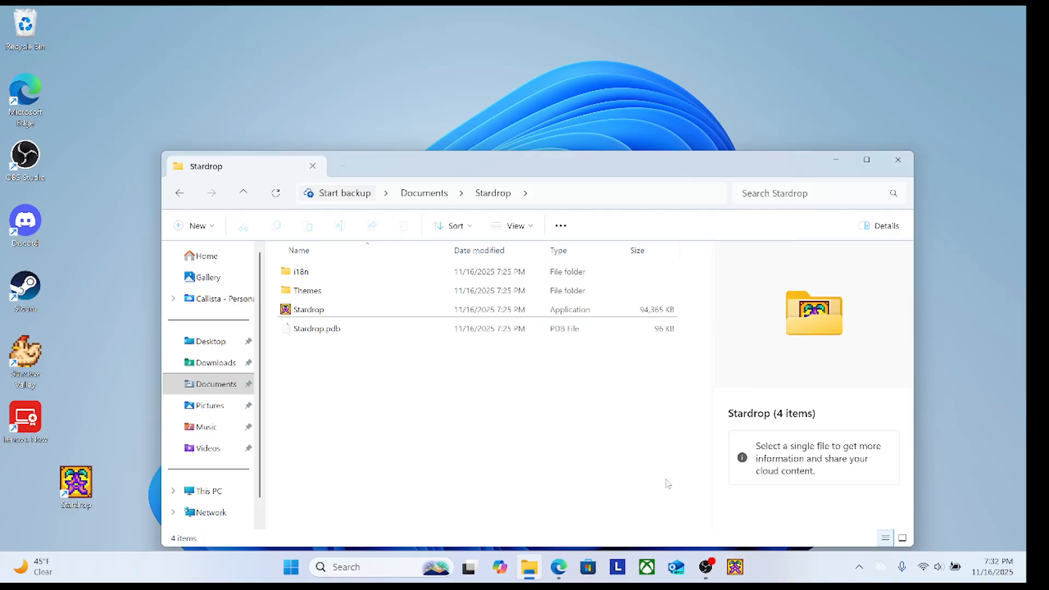
pyautogui.click(740, 569)
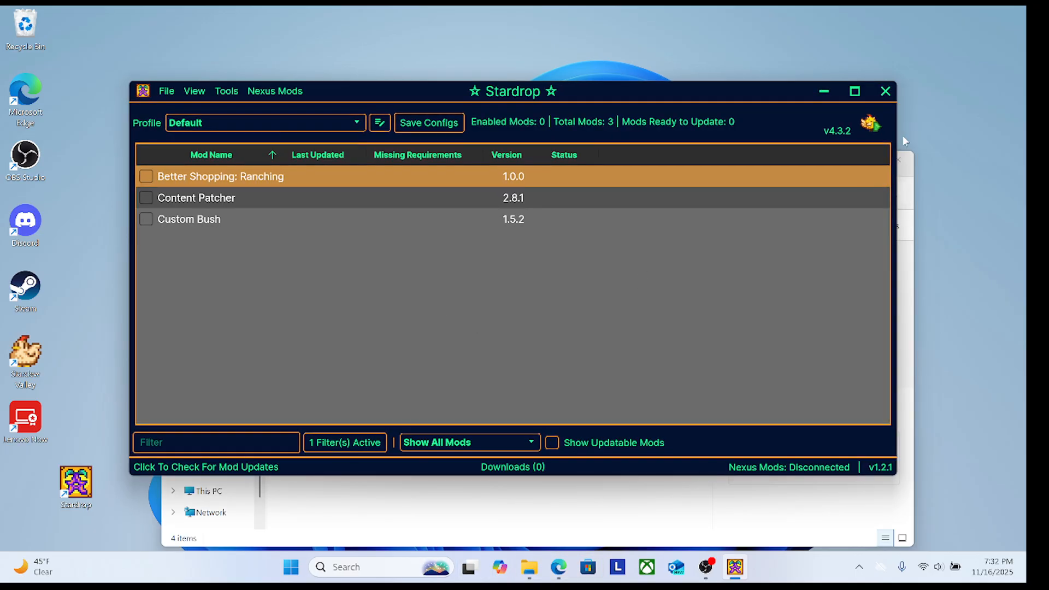
# - Start Stardew Valley through SMAPI from Stardrop, and close the SMAPI console with the game
pyautogui.click(875, 123)
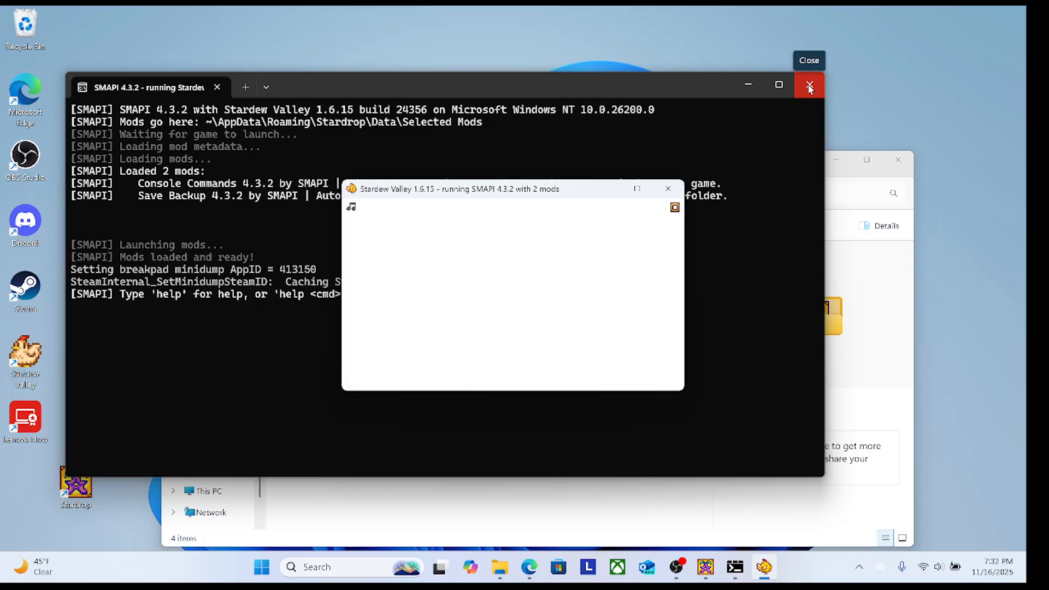
pyautogui.click(810, 86)
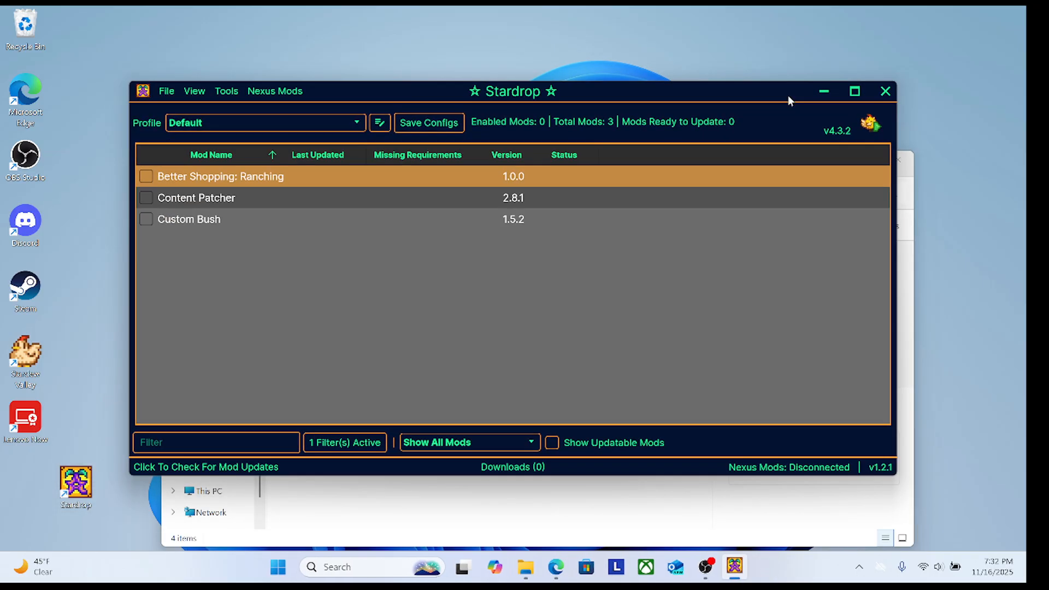
# - Enable the Better Shopping: Ranching, Content Patcher and Custom Bush mods in the Default profile
pyautogui.click(146, 176)
pyautogui.click(146, 197)
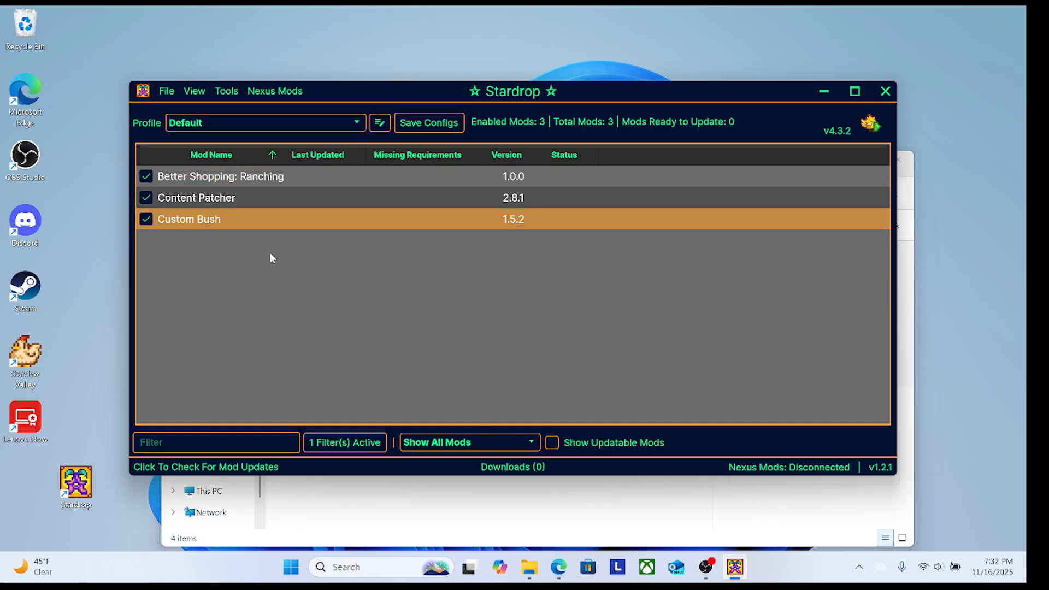
# - Add a new mod profile named Joja and save the profile list
pyautogui.click(258, 121)
pyautogui.click(270, 120)
pyautogui.click(381, 122)
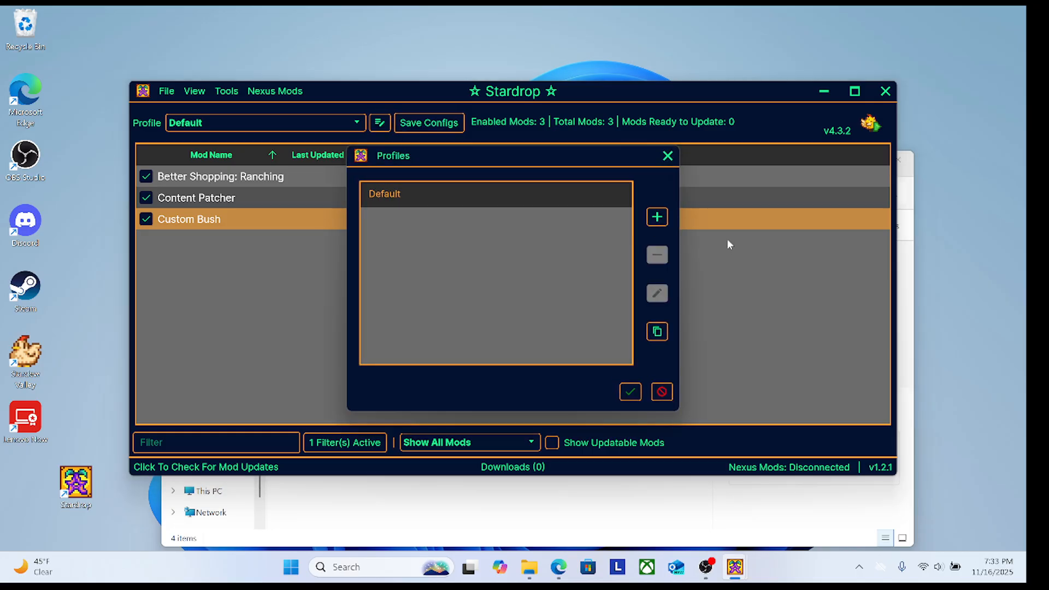
pyautogui.click(657, 221)
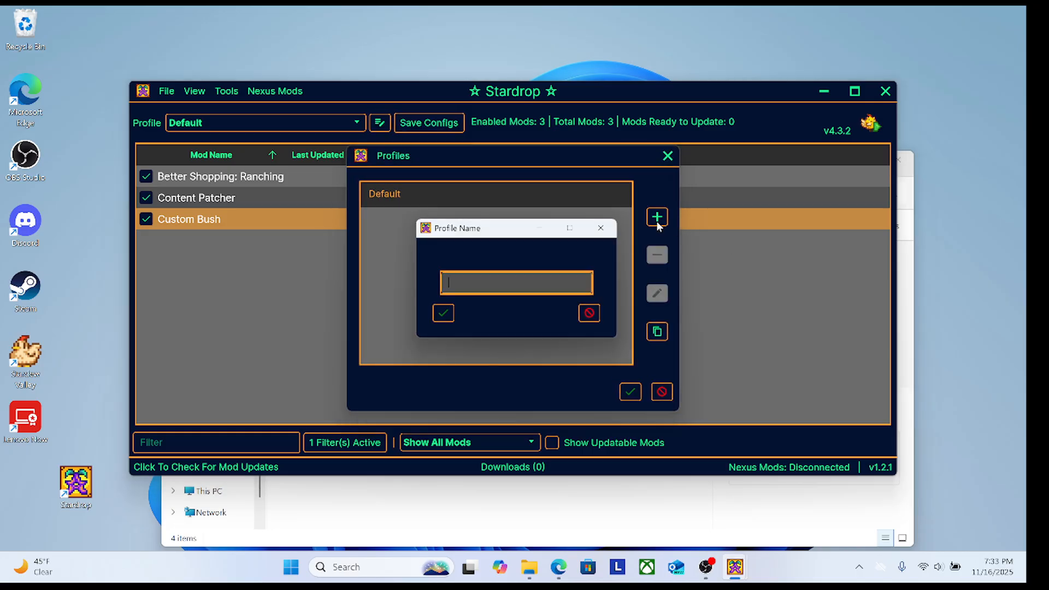
pyautogui.write('Joja')
pyautogui.press('Return')
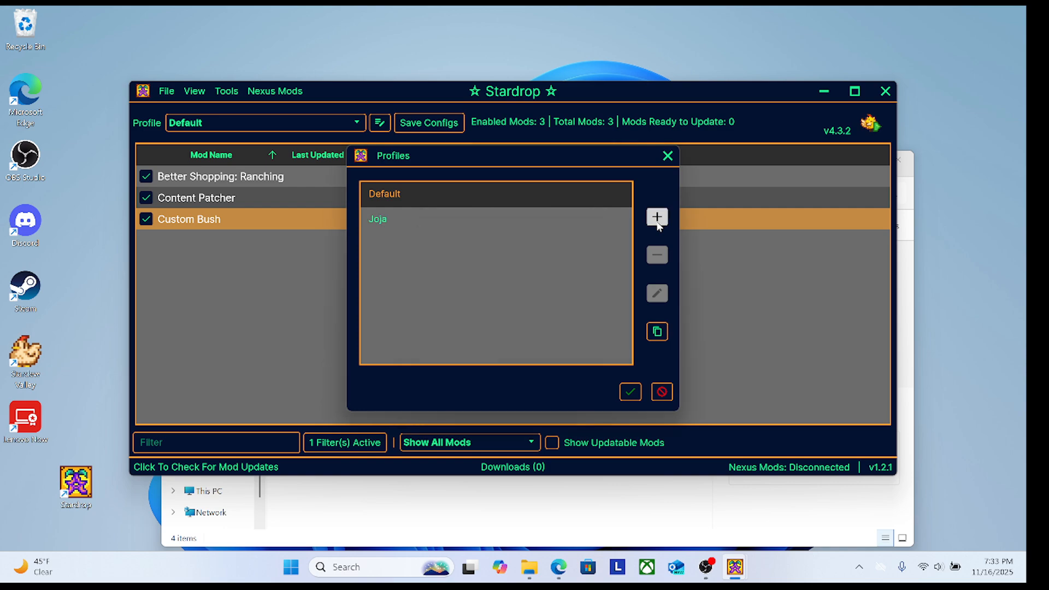
pyautogui.click(631, 396)
# - Switch back and forth between the Joja and Default profiles to compare their enabled mods, ending on Default
pyautogui.click(206, 123)
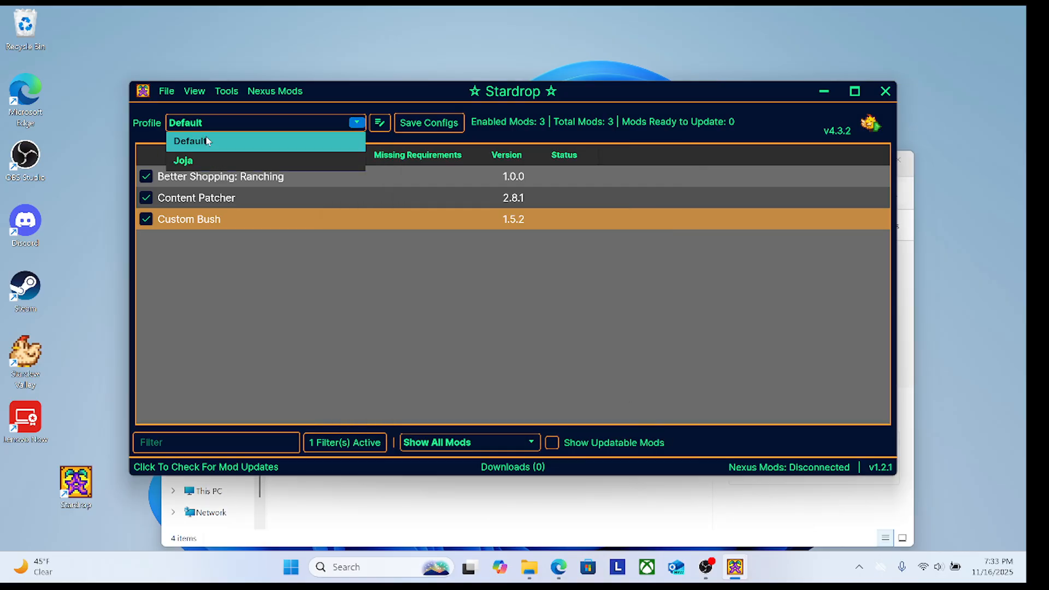
pyautogui.click(206, 160)
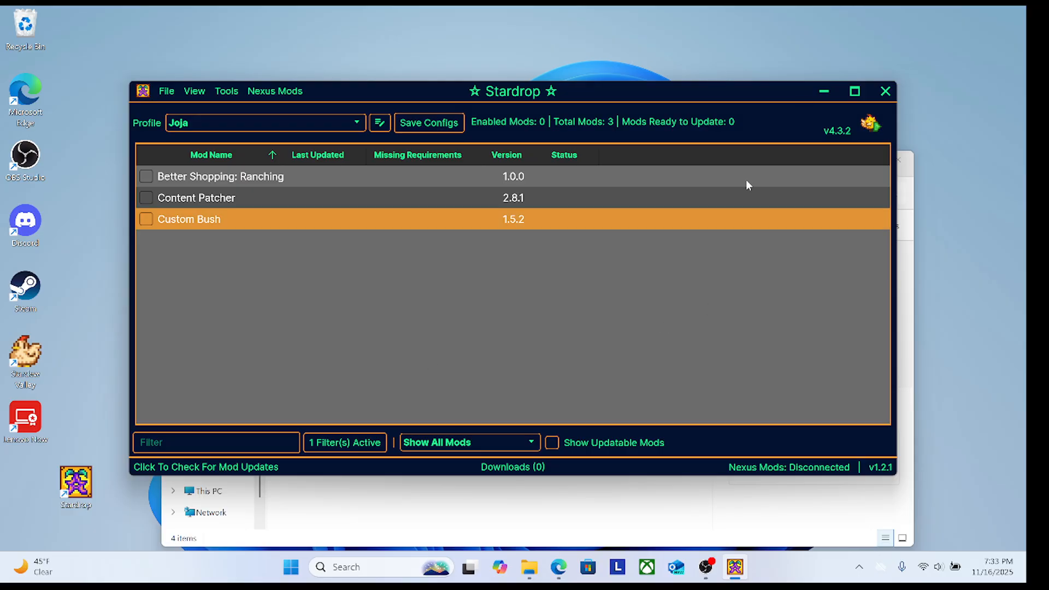
pyautogui.moveTo(602, 210)
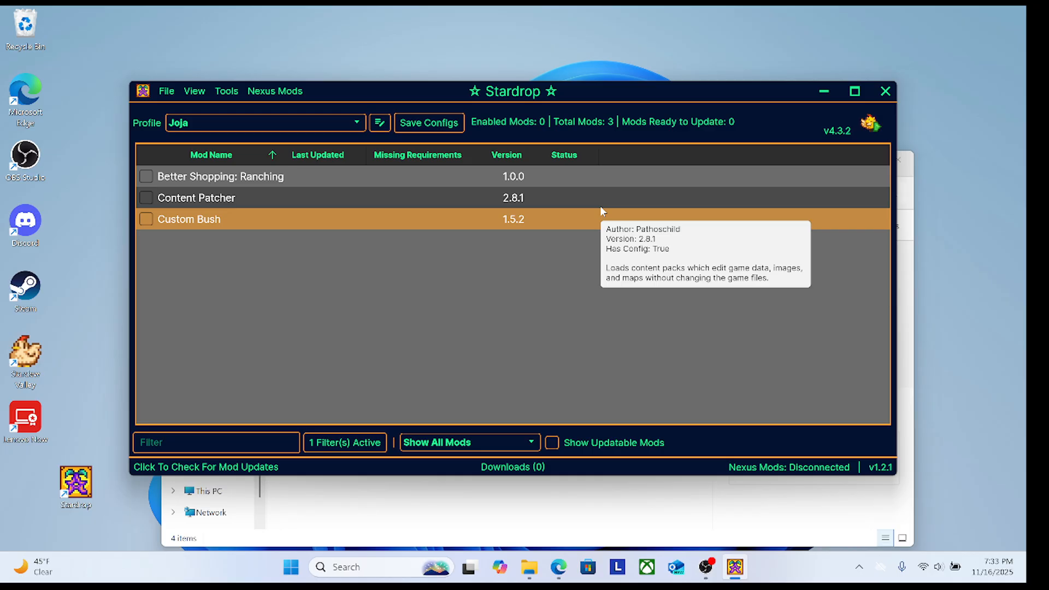
pyautogui.click(323, 122)
pyautogui.click(327, 139)
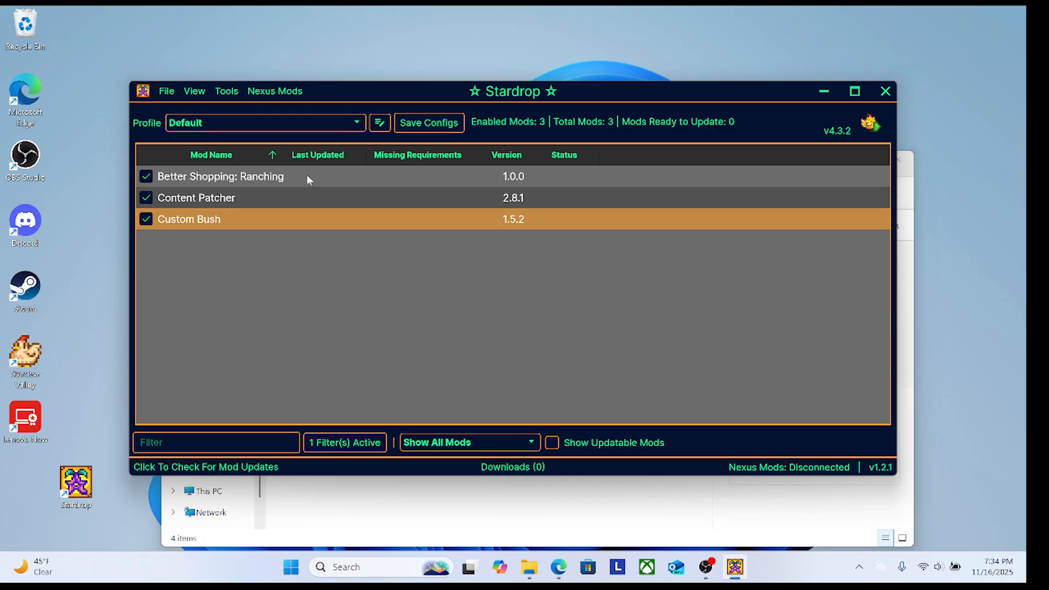
pyautogui.click(286, 124)
pyautogui.click(288, 156)
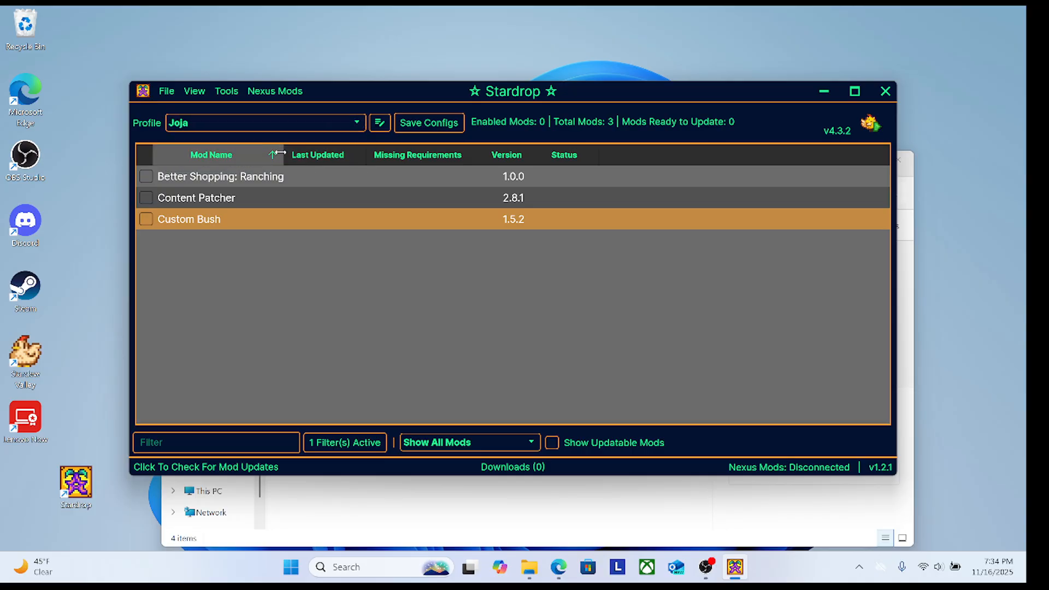
pyautogui.click(317, 129)
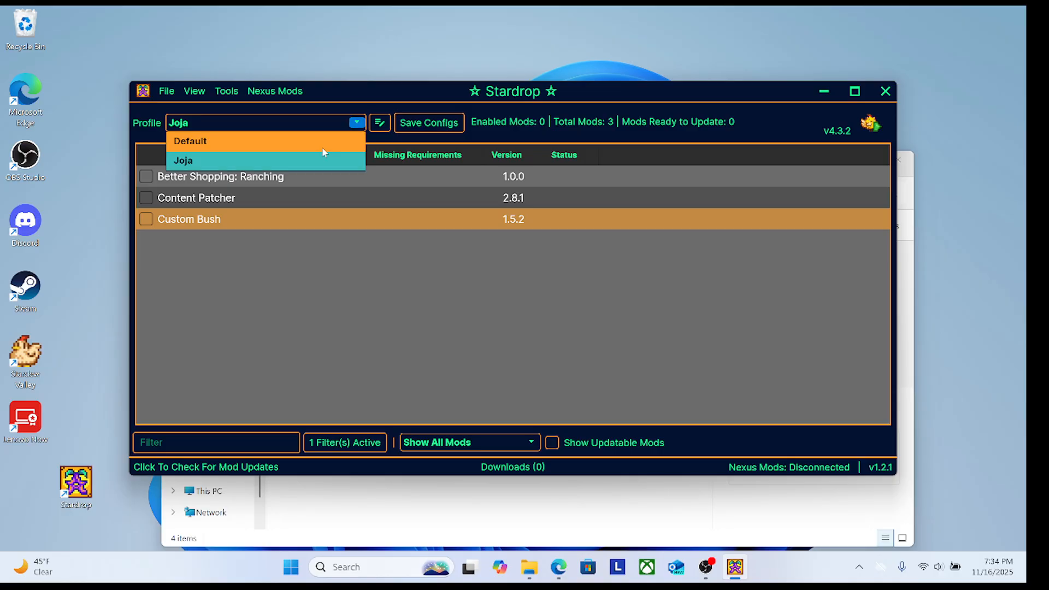
pyautogui.click(324, 152)
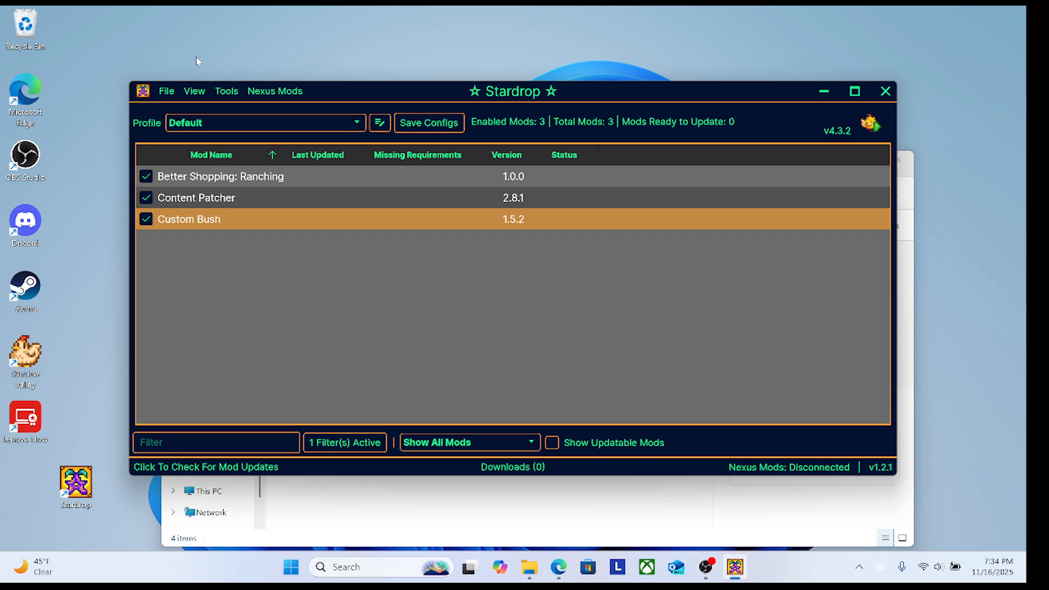
pyautogui.click(188, 94)
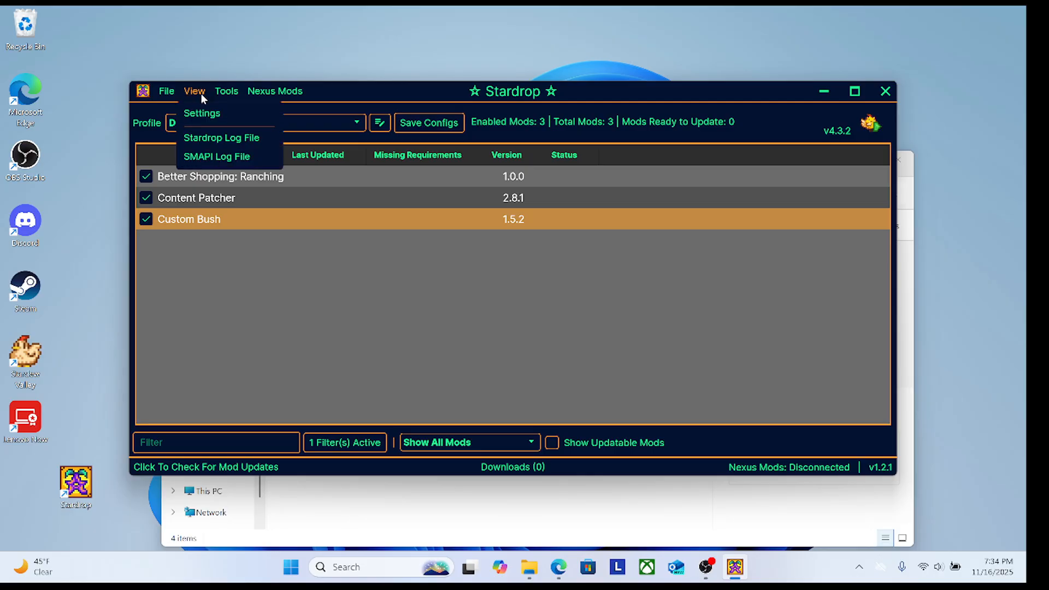
pyautogui.moveTo(218, 90)
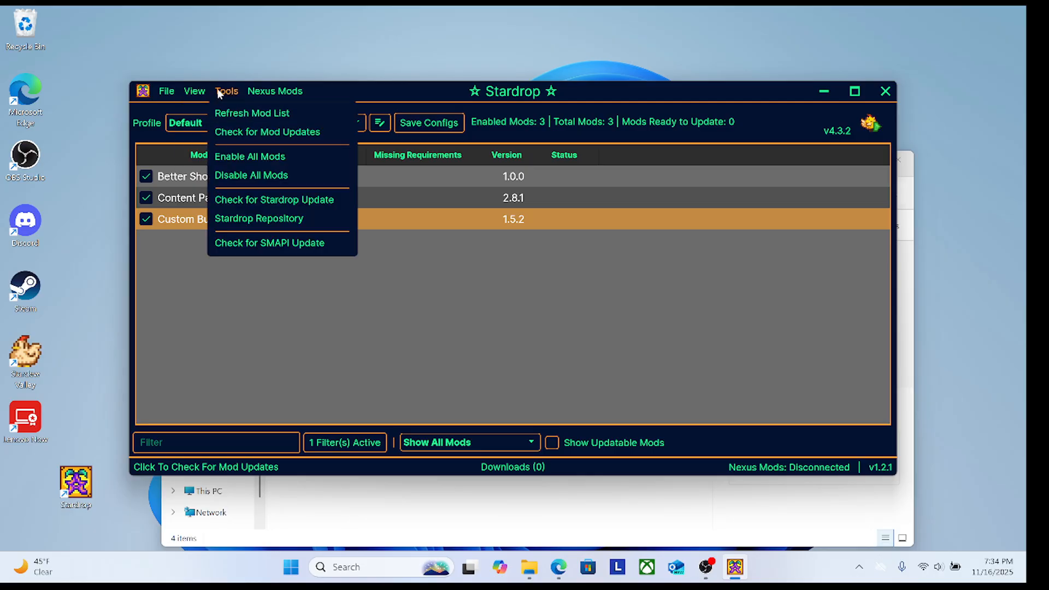
pyautogui.moveTo(310, 91)
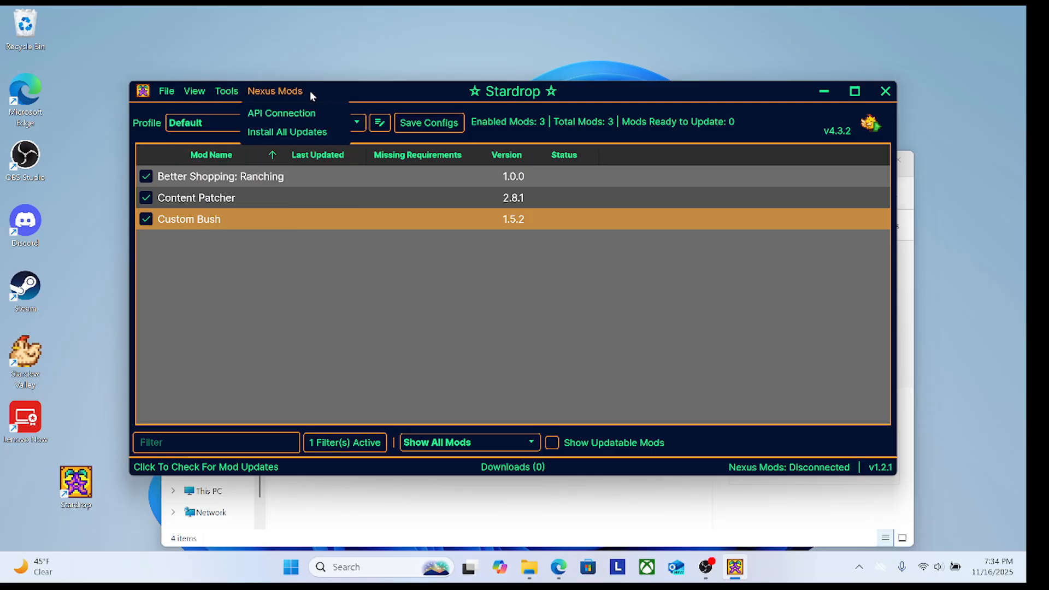